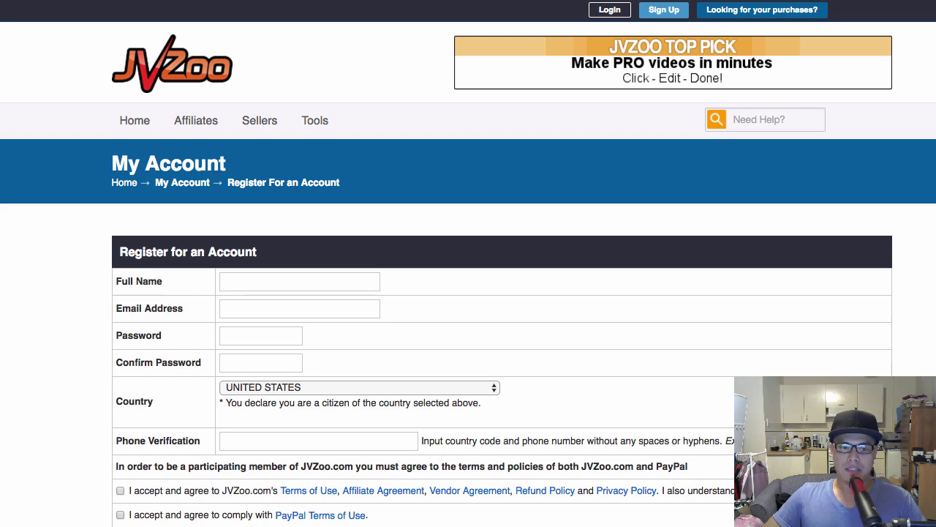
- Examine the account registration form's name, email, password, country and phone verification fields
scroll(468, 293, "down", 3)
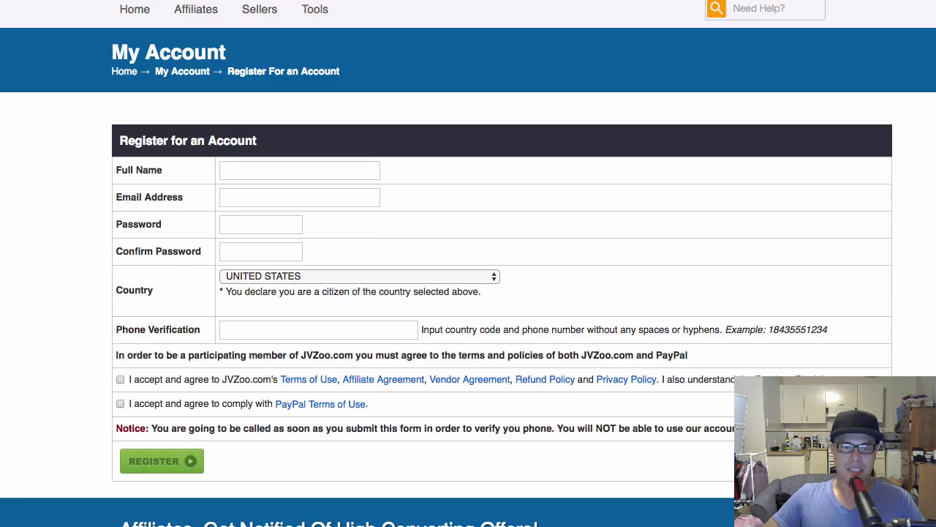
scroll(469, 293, "up", 3)
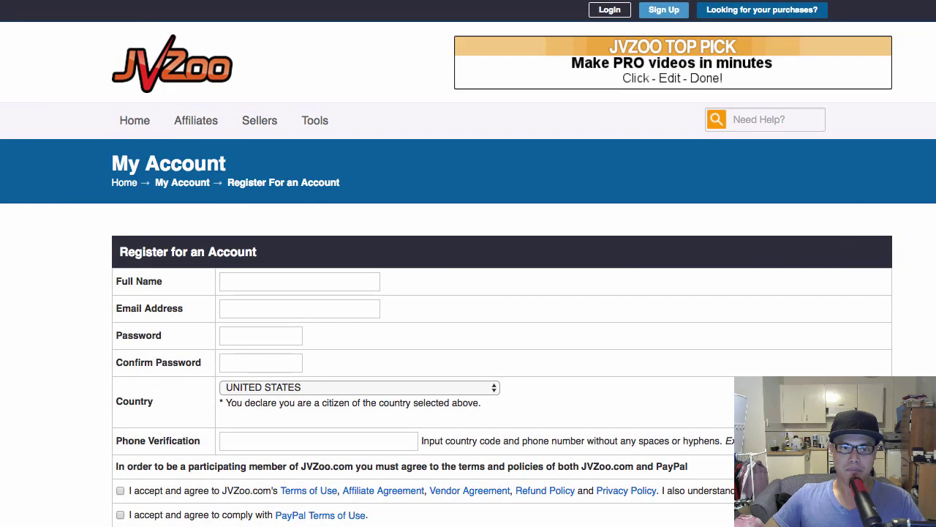
scroll(468, 293, "down", 3)
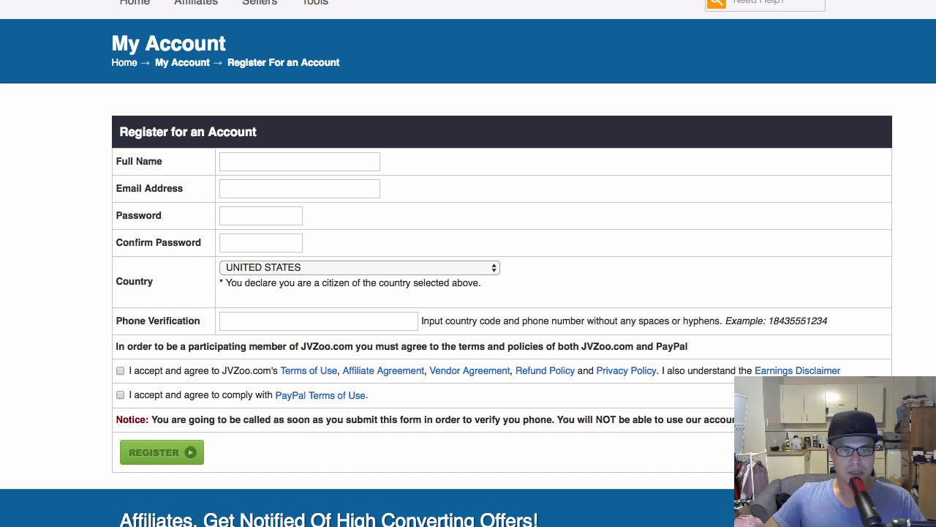
left_click(299, 160)
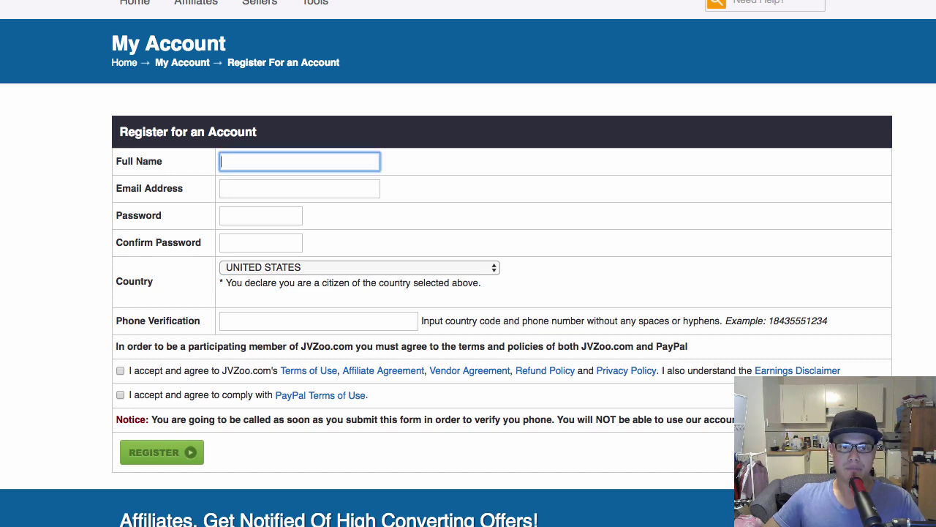
left_click(299, 188)
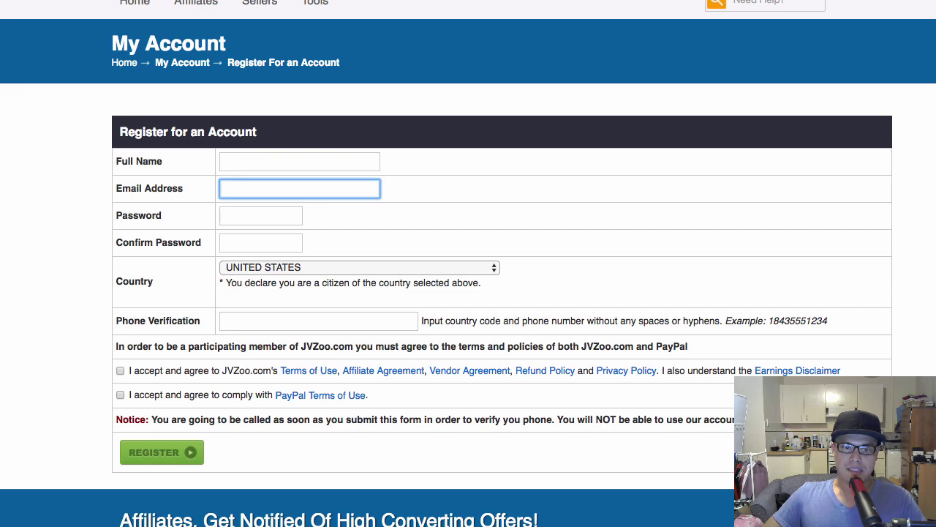
left_click(260, 215)
left_click(359, 267)
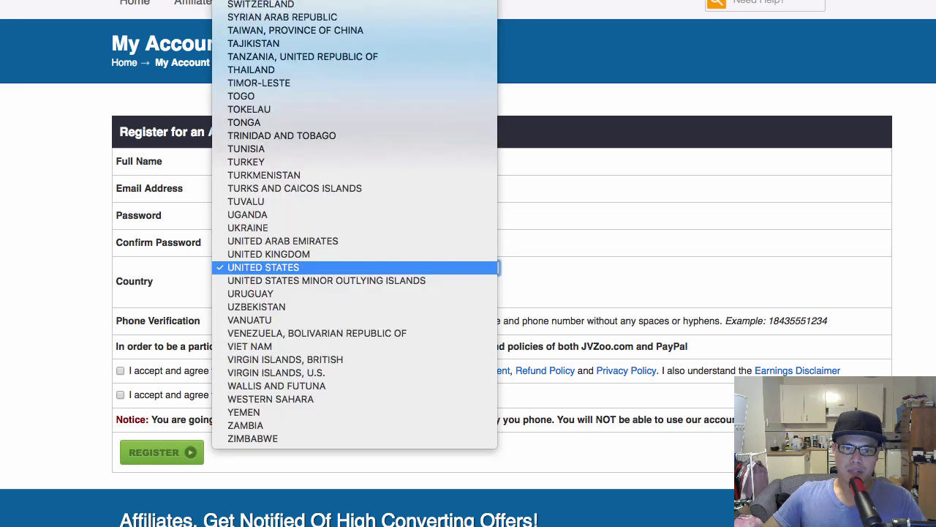
key("Escape")
key("Escape")
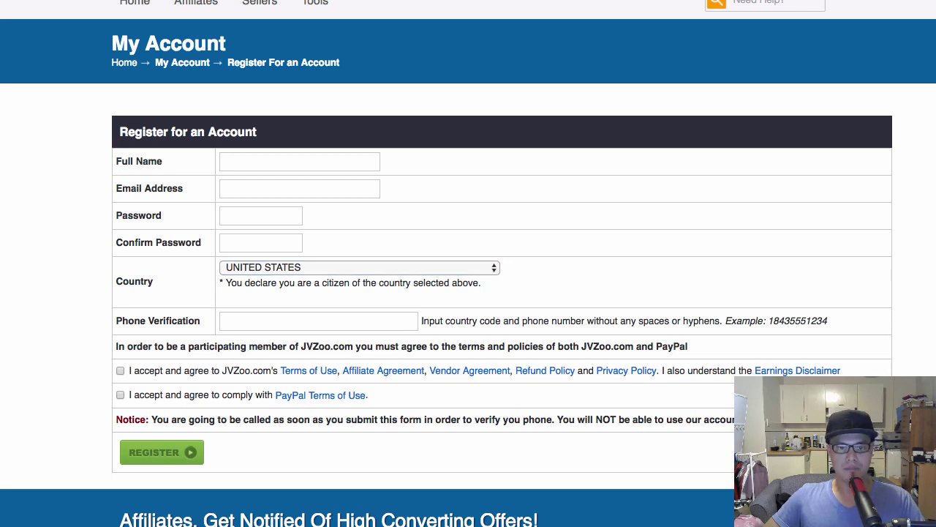
left_click(319, 320)
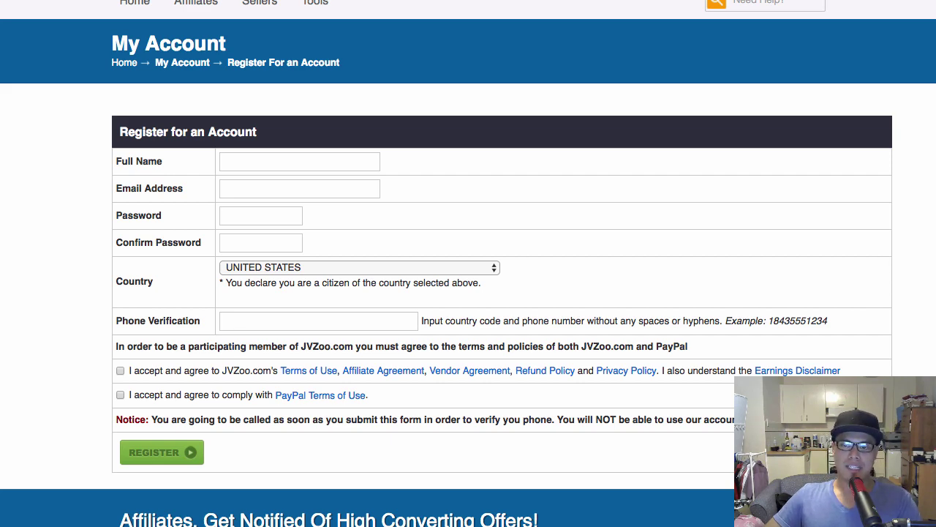
- Return to the Vendor / Affiliate Login page and log in with the prefilled credentials
key("super+Left")
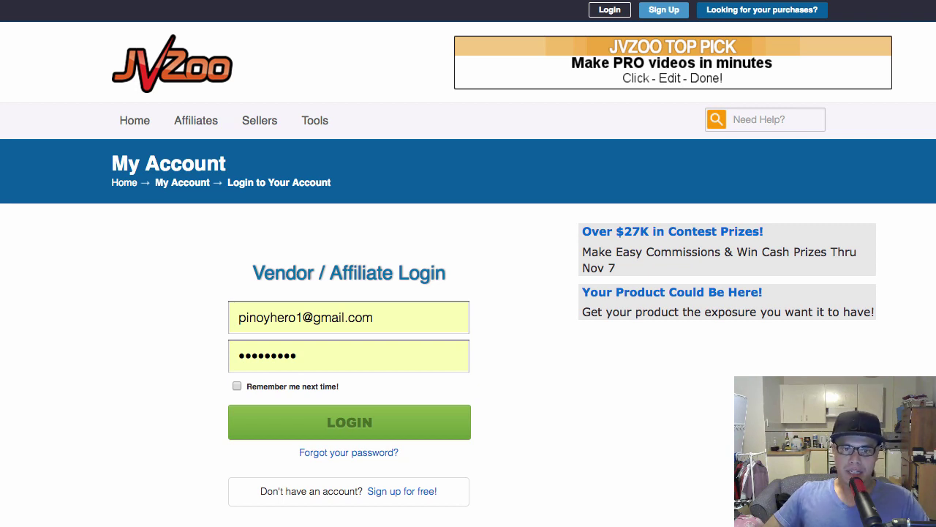
left_click(373, 317)
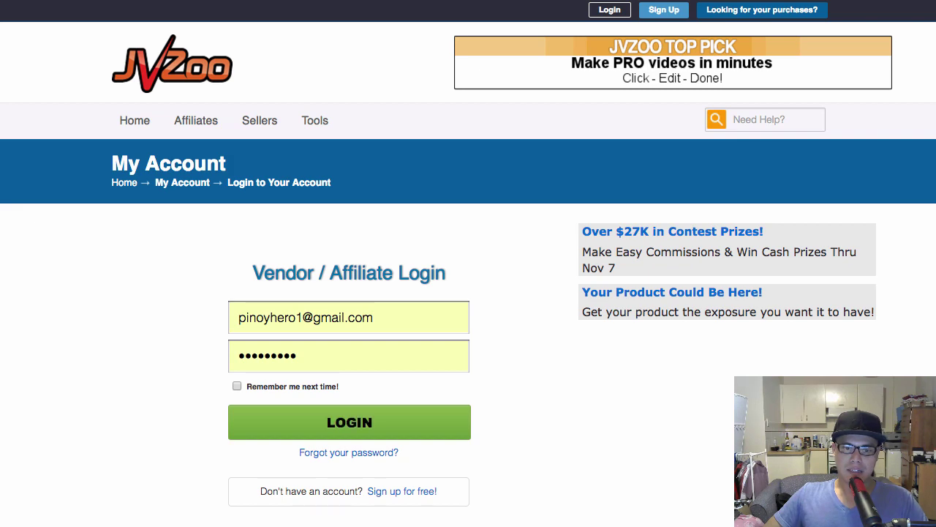
left_click(350, 422)
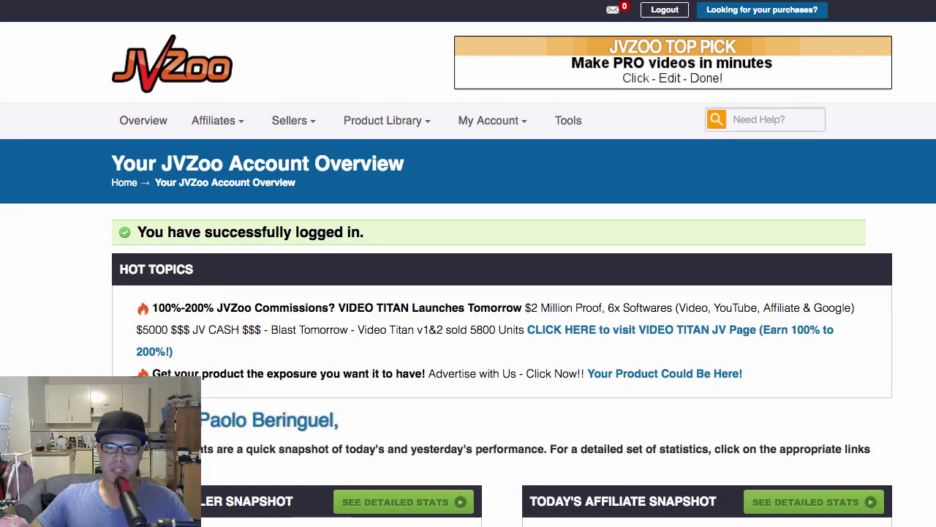
- Review the seller and affiliate performance snapshots on the account overview page
scroll(468, 264, "down", 2)
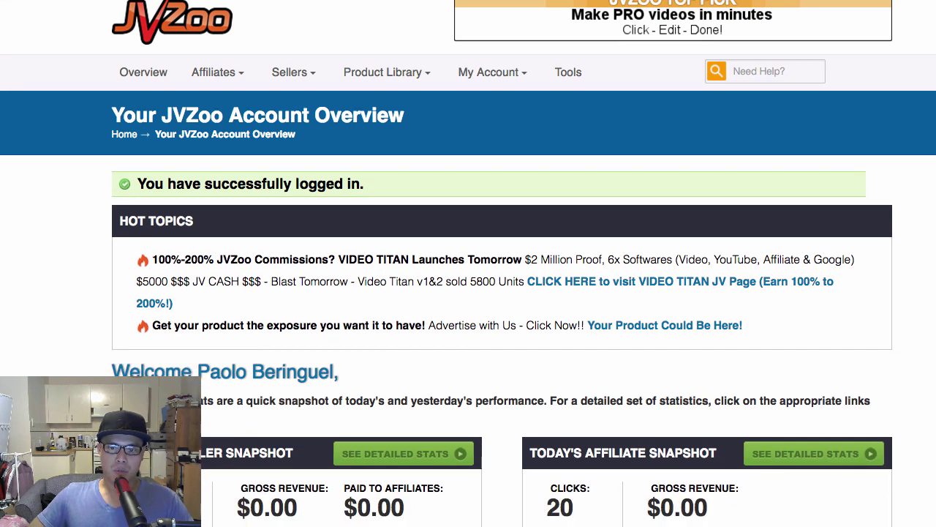
scroll(468, 263, "down", 2)
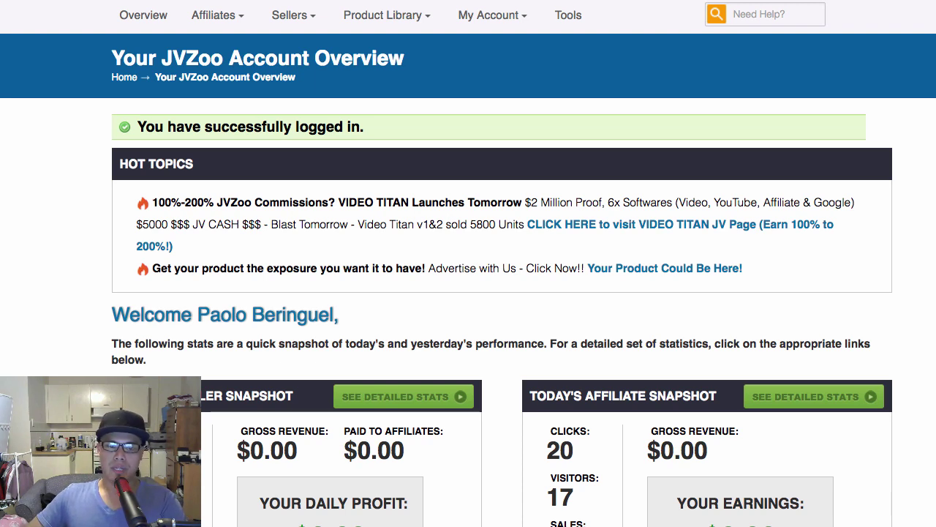
scroll(468, 264, "down", 3)
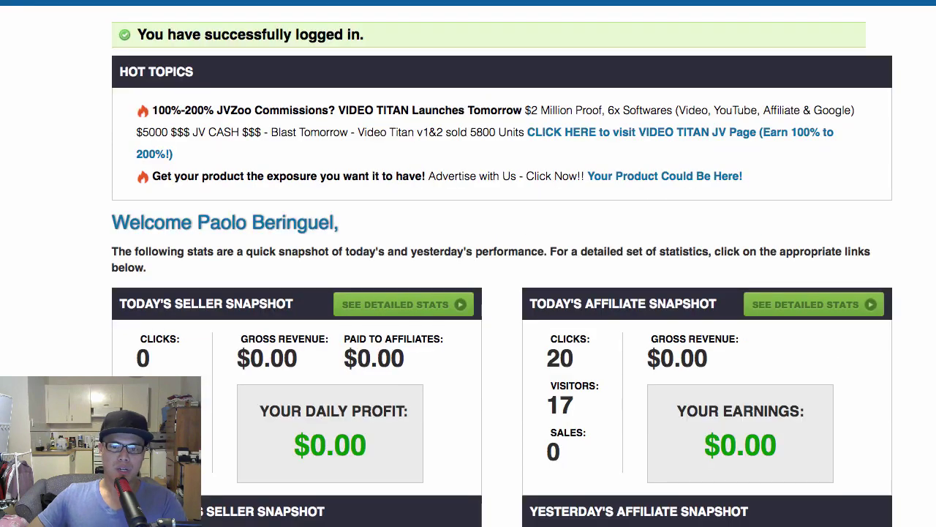
scroll(468, 264, "down", 6)
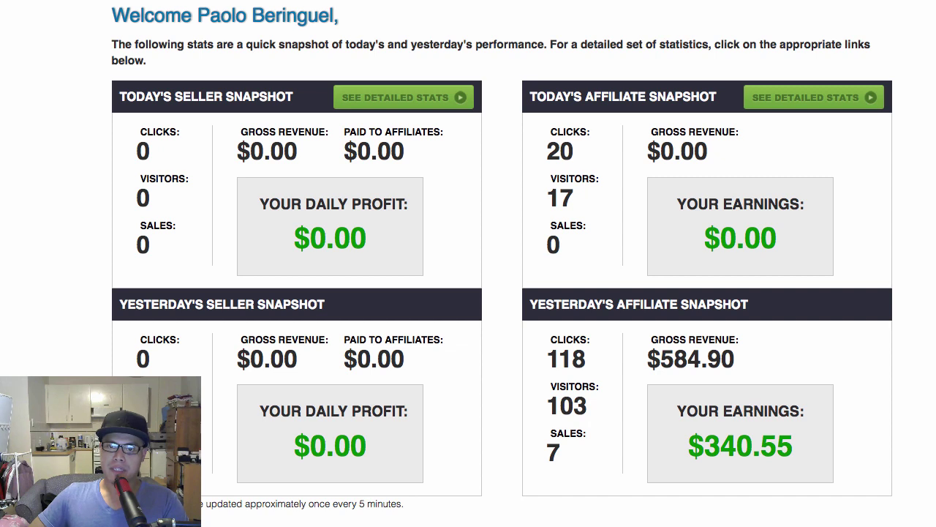
left_click_drag(530, 97, 710, 97)
left_click(710, 97)
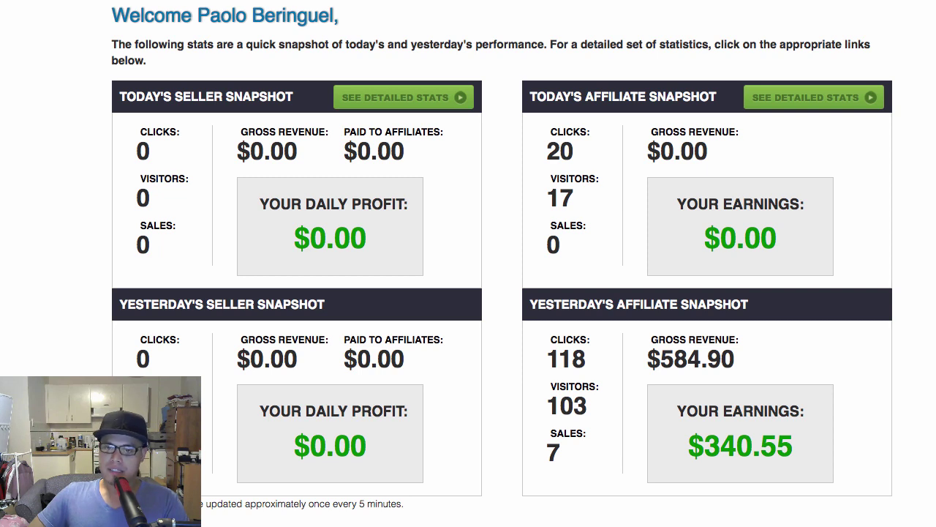
- Examine the clicks, visitors and sales figures in yesterday's affiliate snapshot
double_click(578, 359)
left_click_drag(590, 406, 547, 406)
left_click_drag(588, 359, 548, 358)
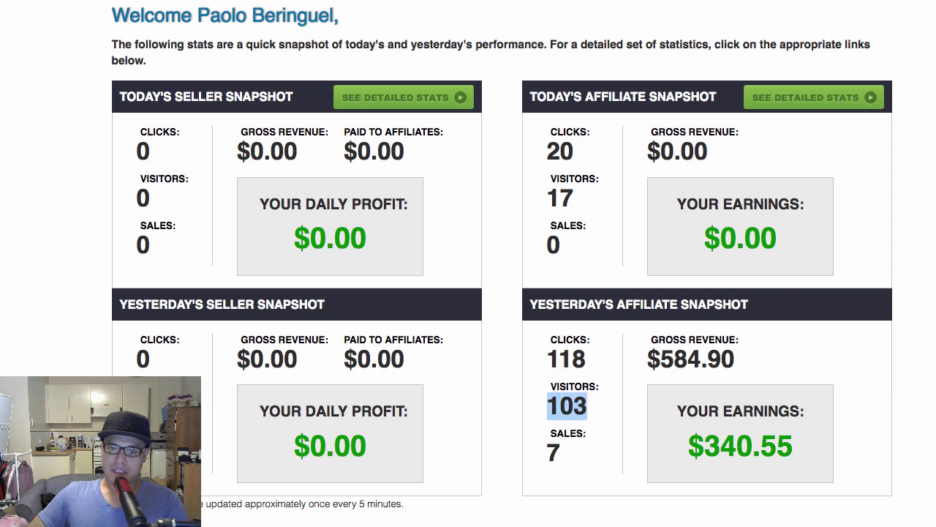
left_click(567, 406)
double_click(567, 359)
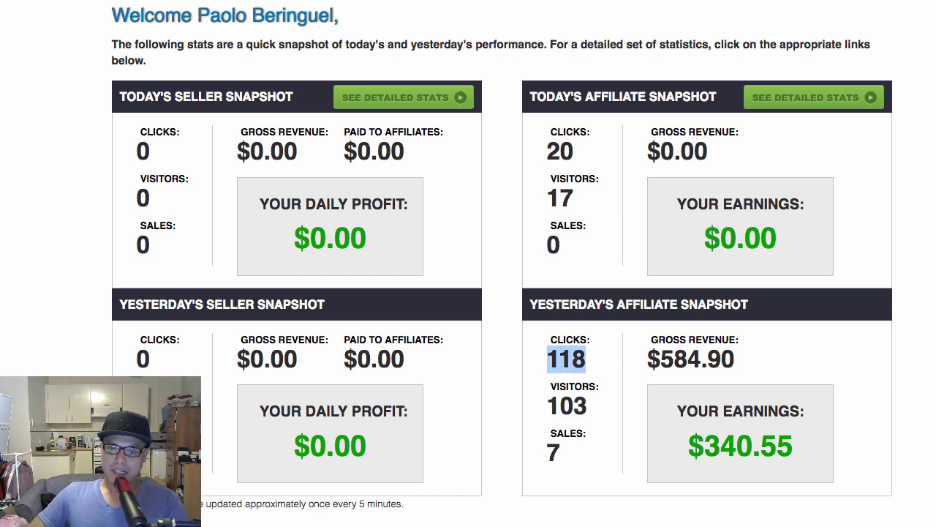
double_click(567, 405)
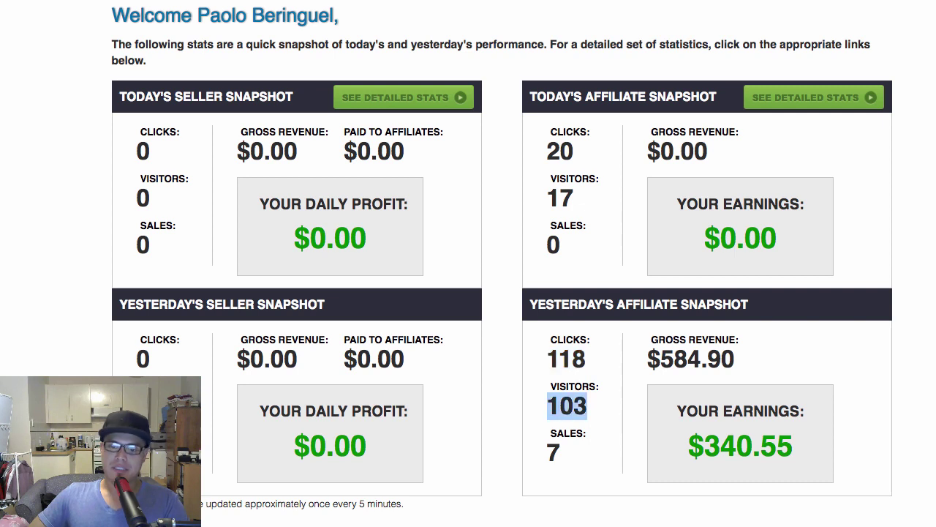
left_click(567, 406)
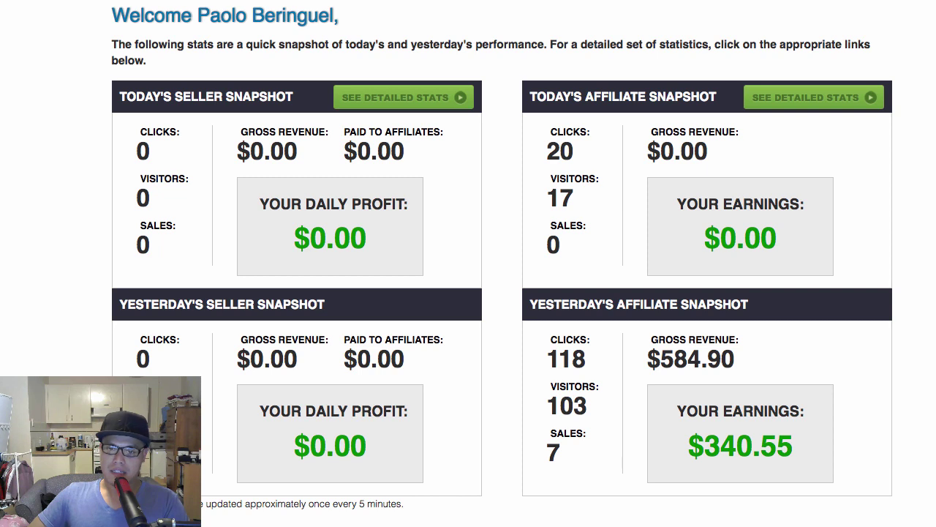
left_click_drag(587, 406, 548, 406)
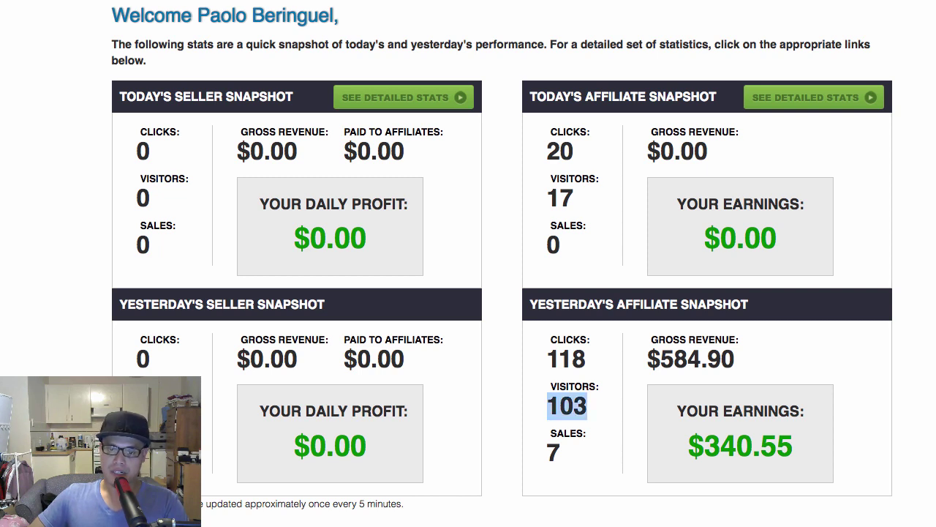
left_click(567, 406)
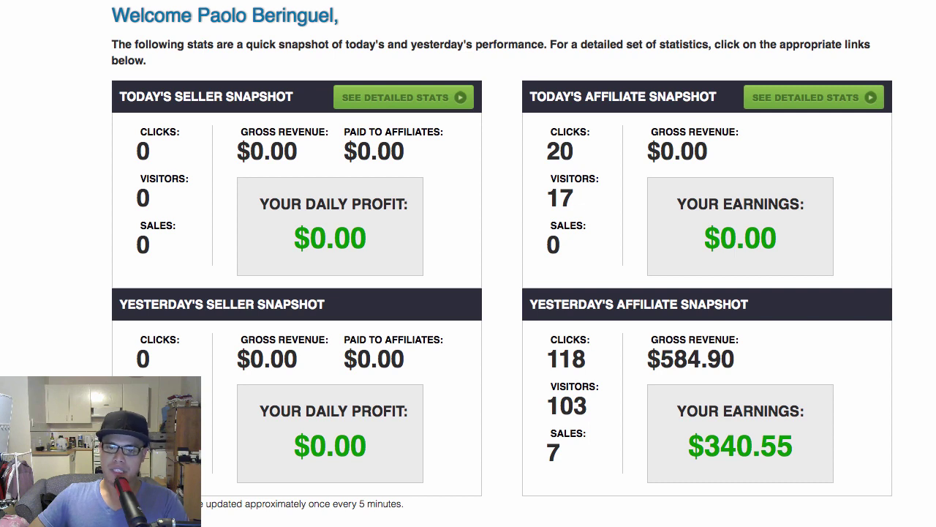
left_click_drag(560, 452, 547, 452)
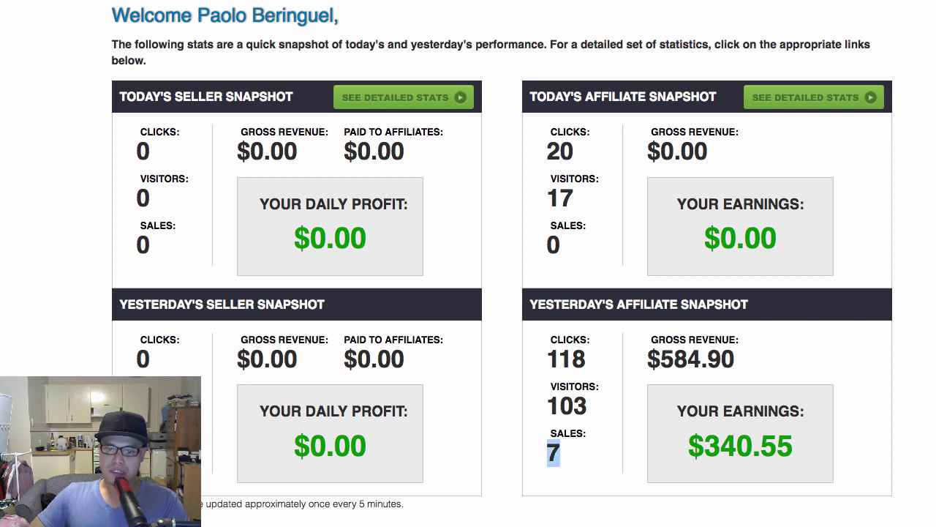
left_click(554, 453)
- Examine the gross revenue and earnings in yesterday's affiliate snapshot
left_click_drag(736, 358, 660, 359)
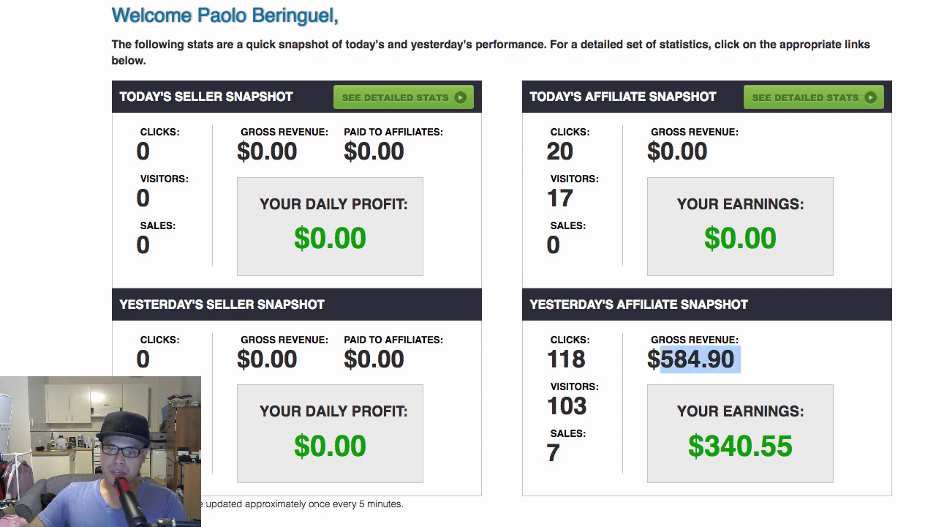
left_click(688, 359)
triple_click(691, 358)
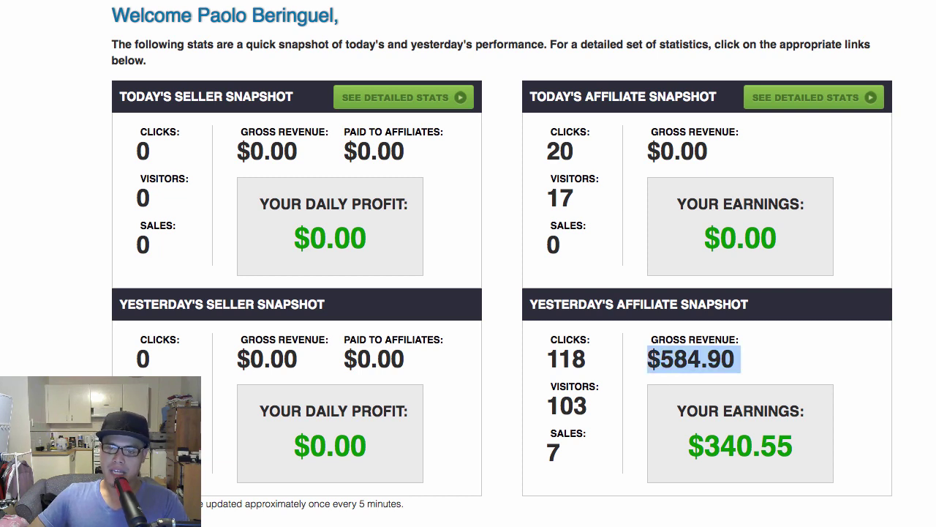
mouse_move(689, 445)
left_mouse_down()
mouse_move(793, 445)
mouse_move(688, 446)
left_mouse_up()
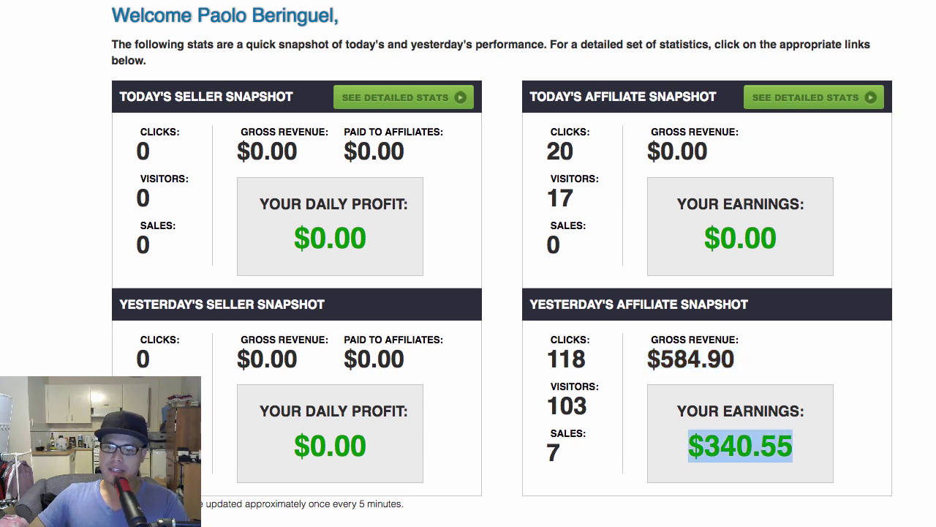
left_click(740, 445)
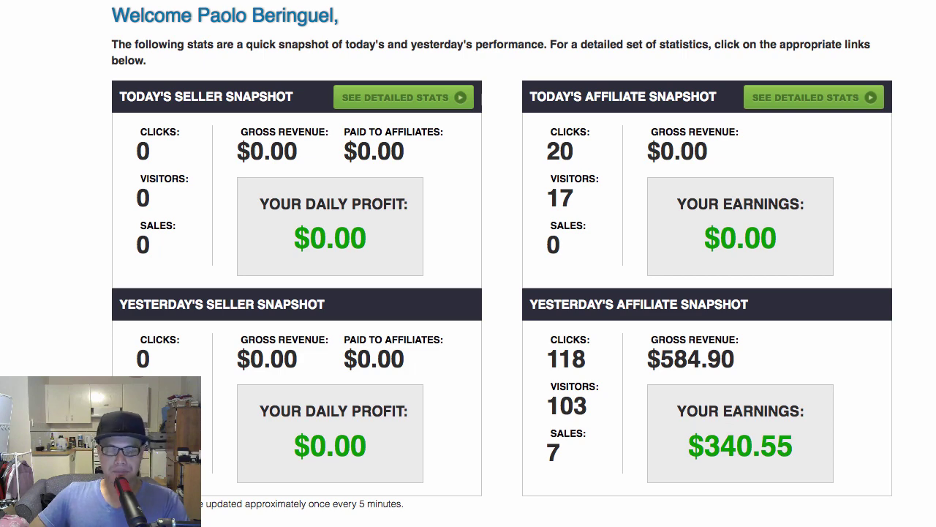
- Open the personal account information page and check its details, including the linked PayPal address
scroll(502, 292, "up", 10)
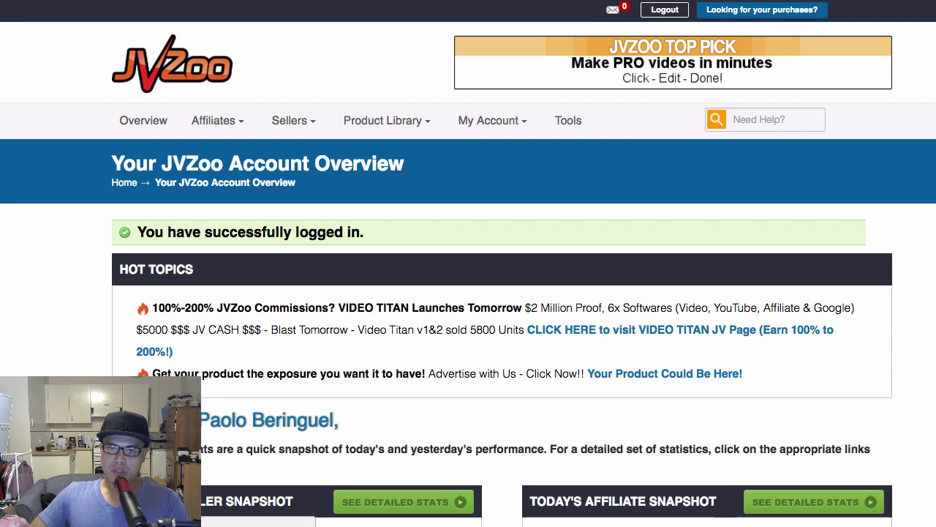
mouse_move(491, 121)
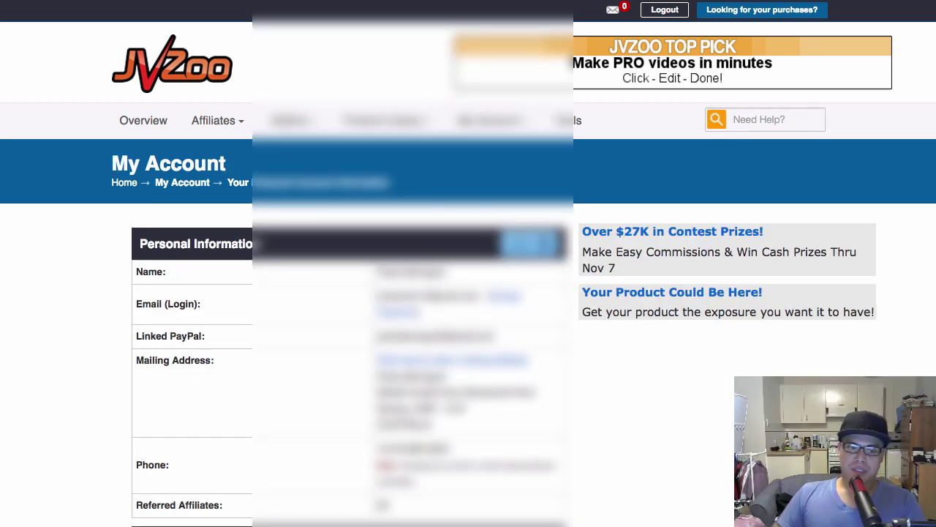
scroll(468, 293, "down", 5)
scroll(468, 293, "down", 4)
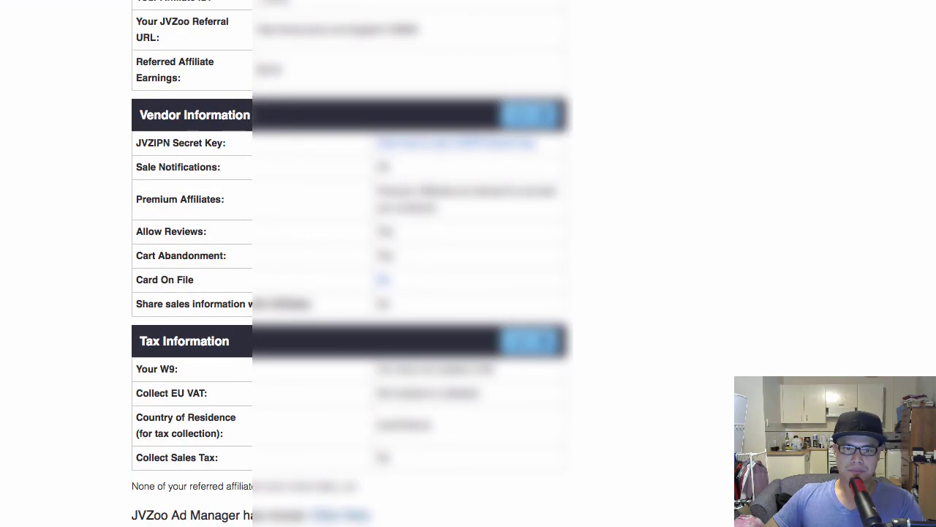
scroll(468, 292, "down", 3)
scroll(468, 264, "up", 12)
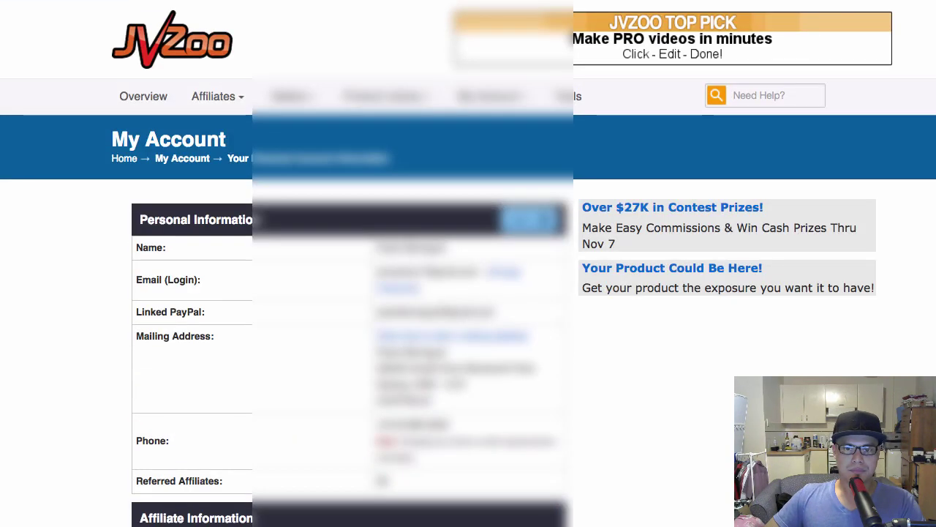
scroll(468, 264, "down", 2)
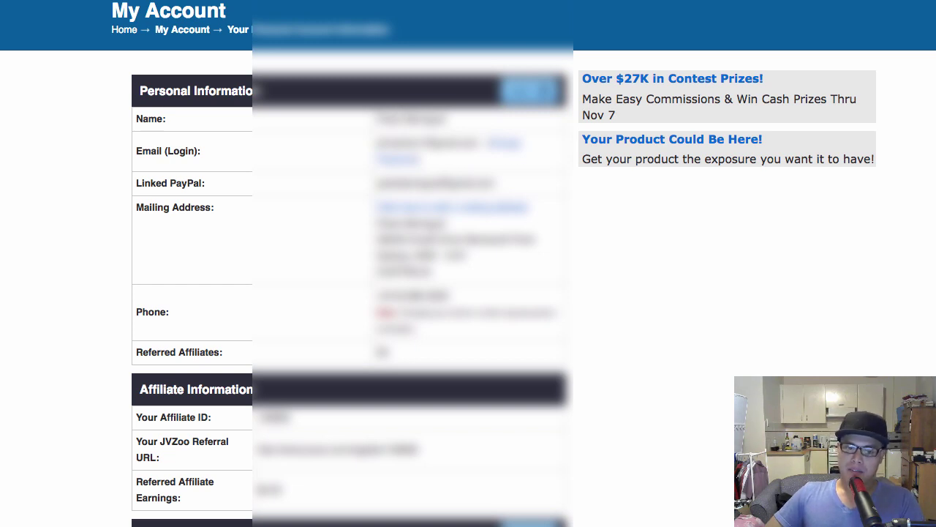
left_click_drag(377, 183, 495, 183)
left_click(495, 182)
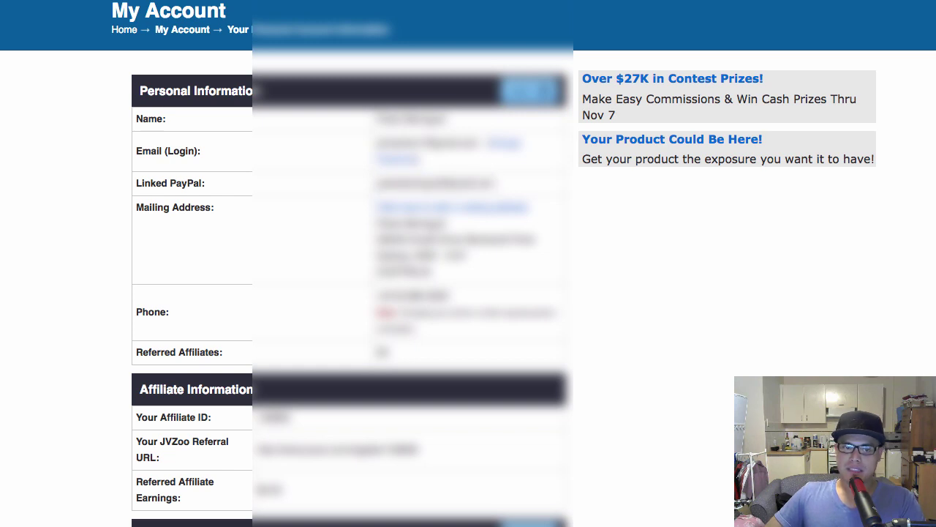
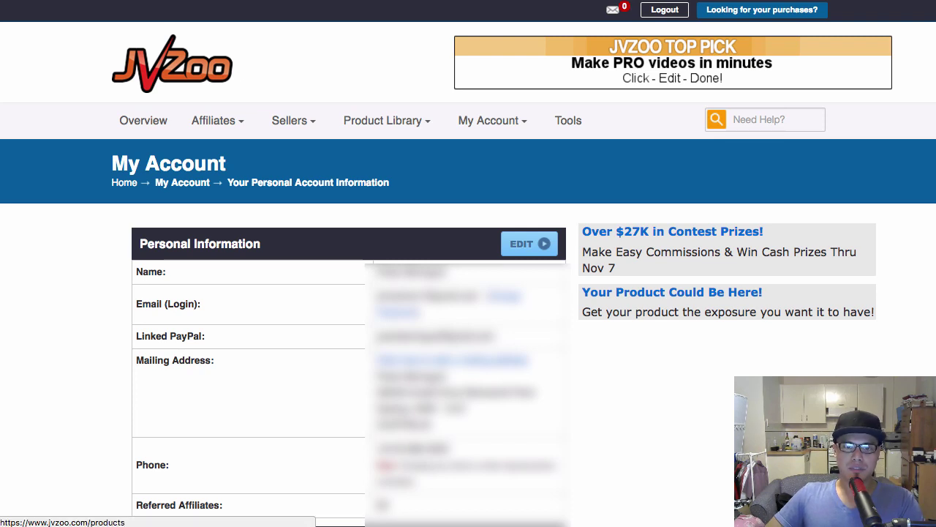
- Open the Top Sellers list in the product library and review the rankings for today, yesterday, the past 7 days and the past 30 days
mouse_move(387, 121)
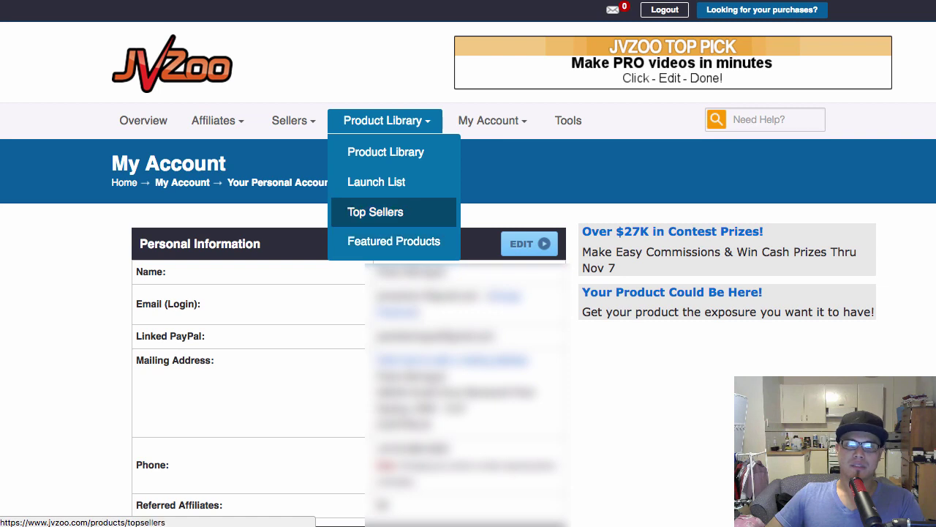
left_click(376, 211)
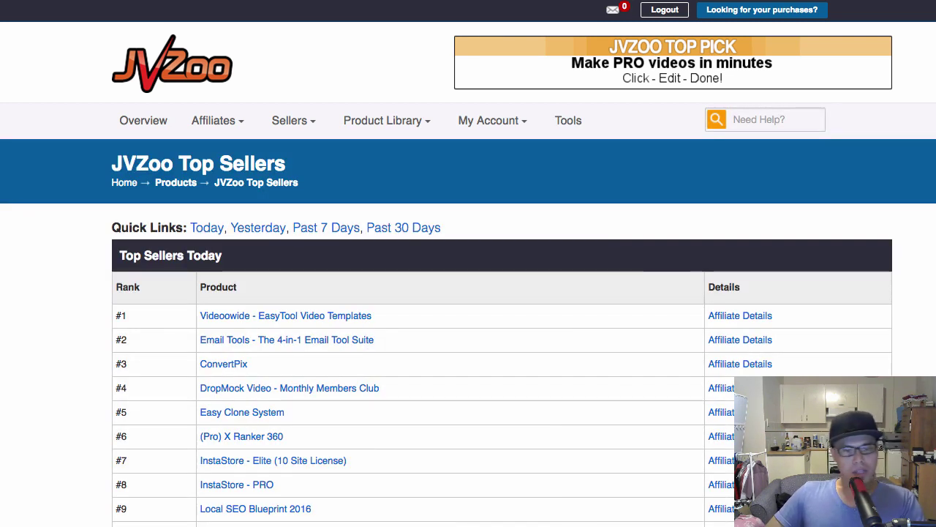
scroll(468, 293, "down", 1)
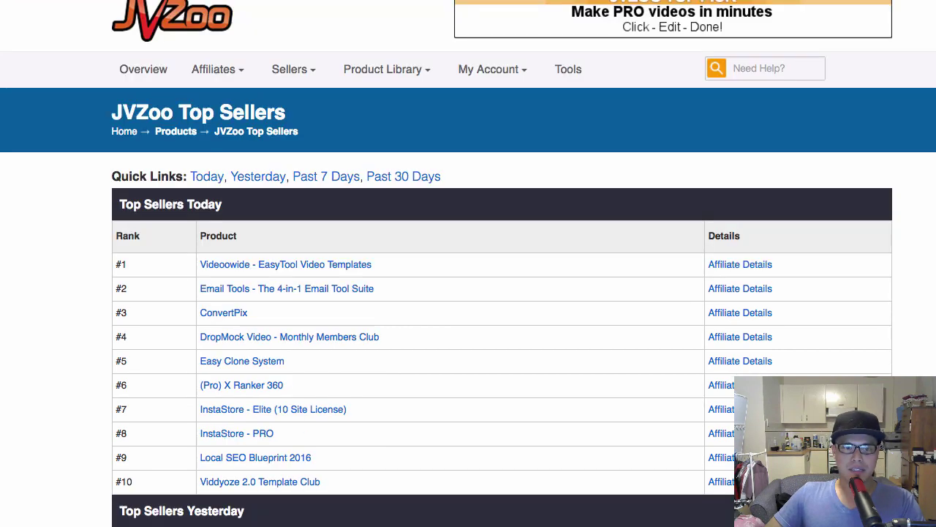
scroll(468, 293, "down", 3)
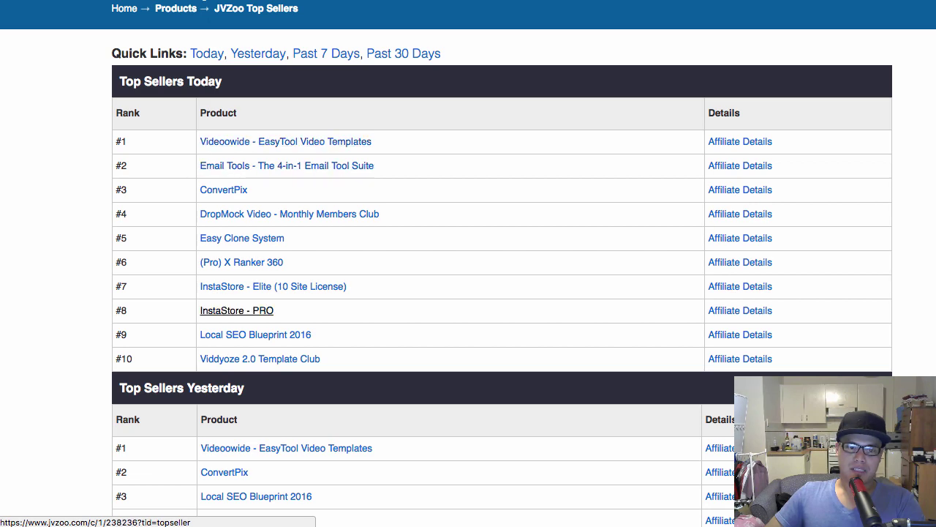
scroll(241, 311, "down", 1)
scroll(249, 322, "down", 5)
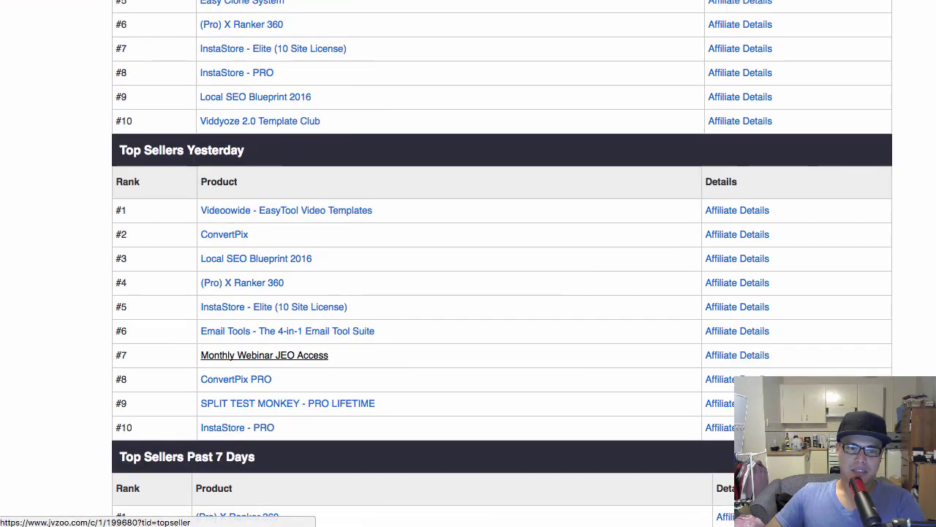
scroll(248, 322, "down", 8)
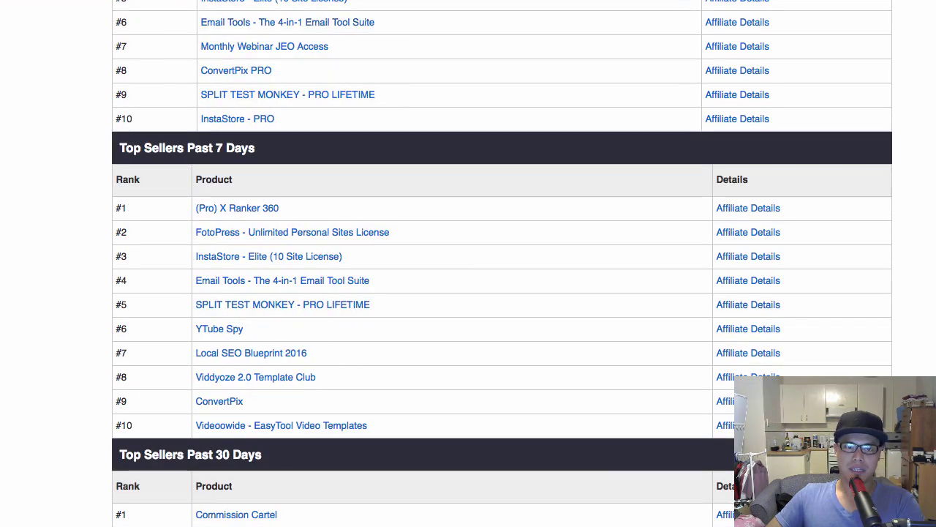
scroll(502, 262, "down", 8)
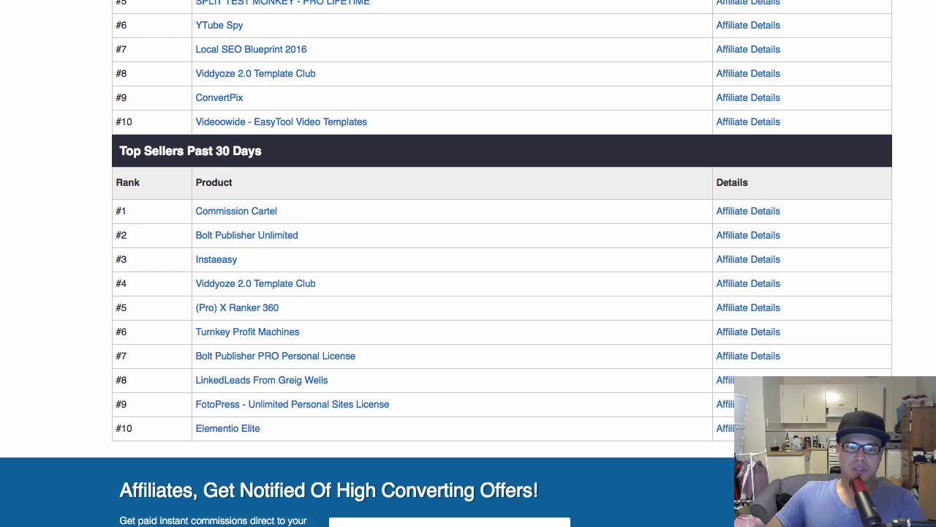
scroll(260, 292, "up", 15)
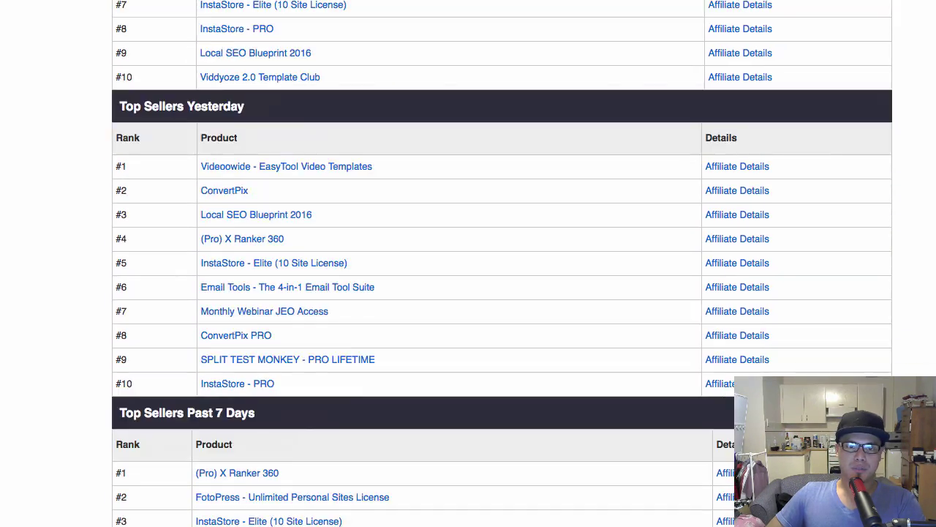
scroll(264, 311, "up", 6)
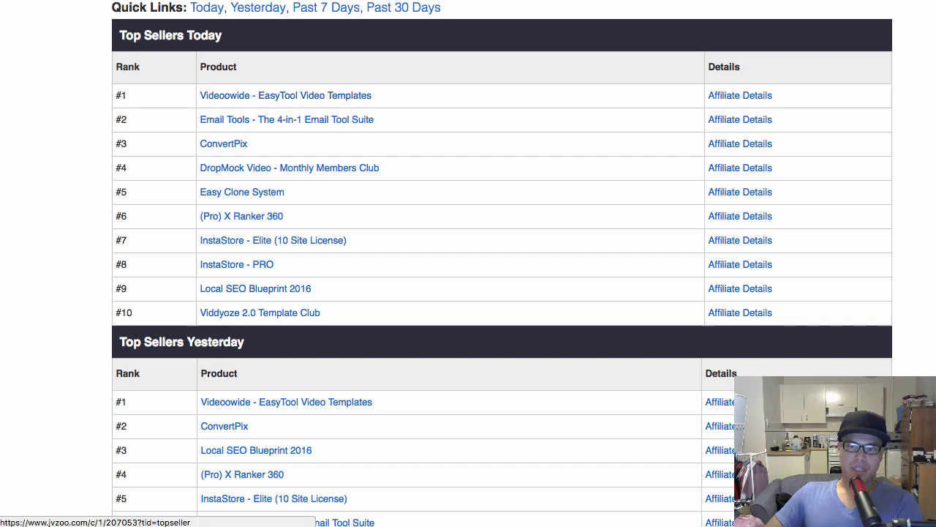
- Open the affiliate details of Videoowide - EasyTool Video Templates and review the vendor, commission and permission request form
left_click(740, 95)
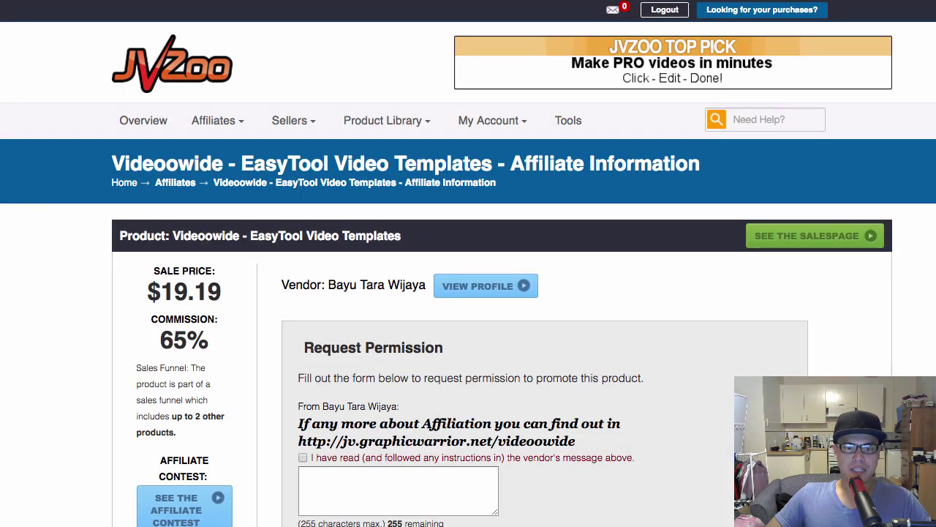
scroll(468, 293, "down", 5)
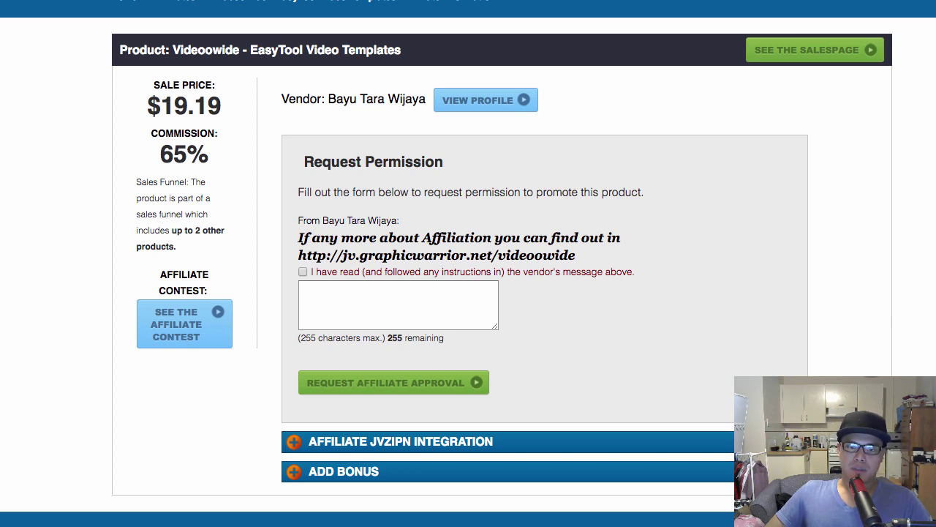
left_click_drag(430, 100, 328, 99)
left_click(328, 99)
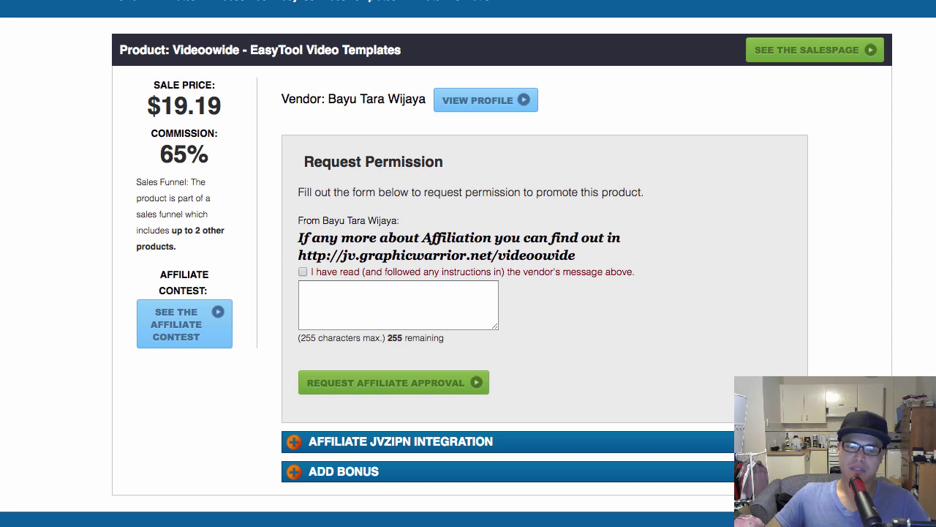
left_click_drag(430, 99, 328, 100)
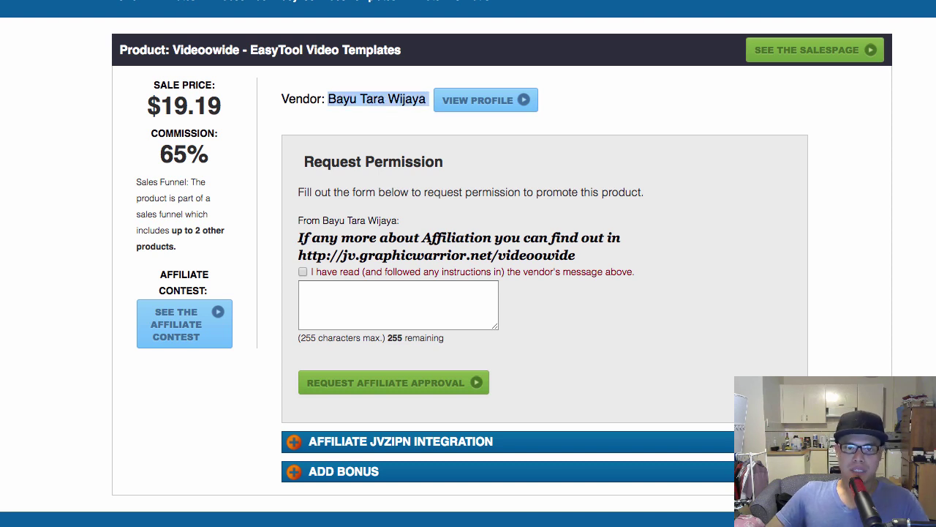
left_click(328, 100)
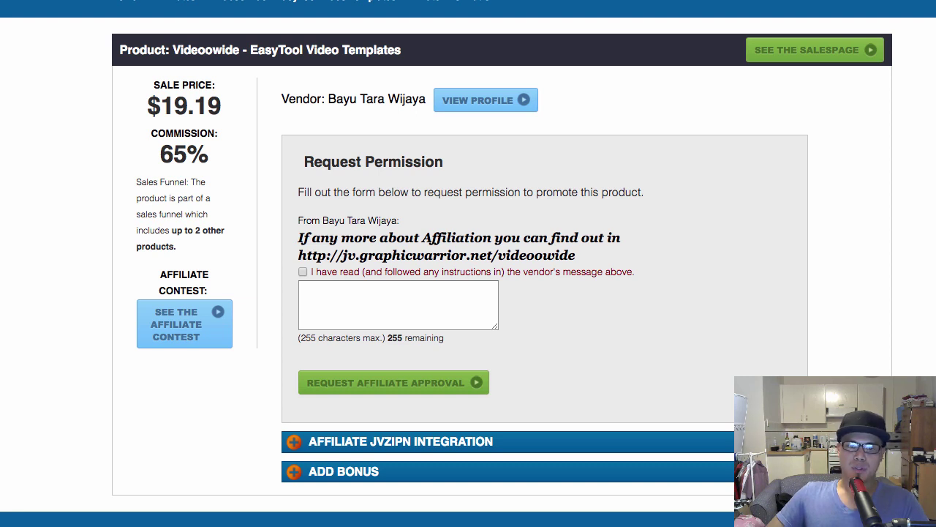
left_click(300, 289)
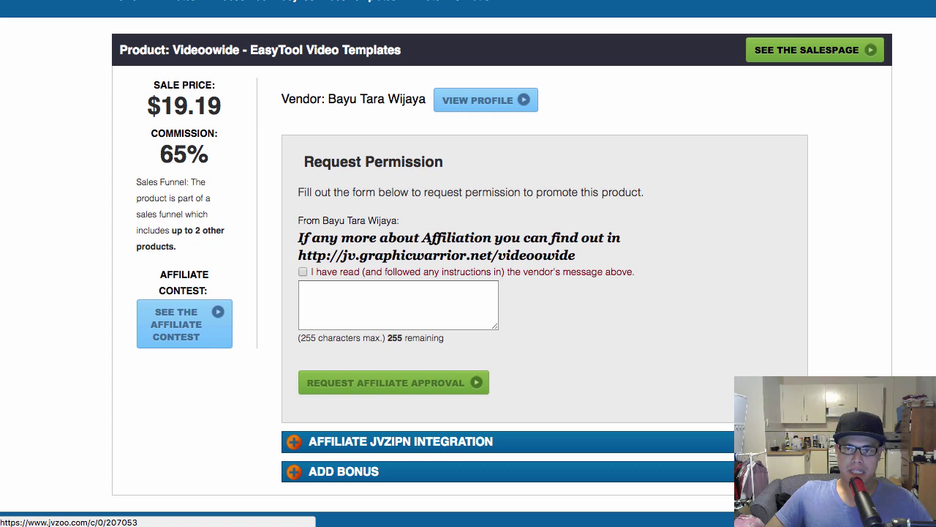
- Open the Videoowide sales page and skim its headline and video section
left_click(815, 49)
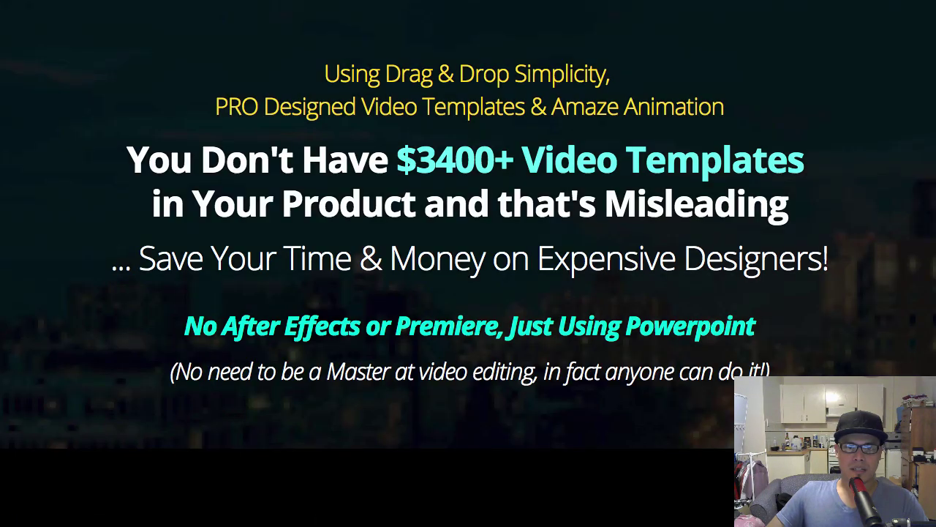
scroll(468, 263, "down", 4)
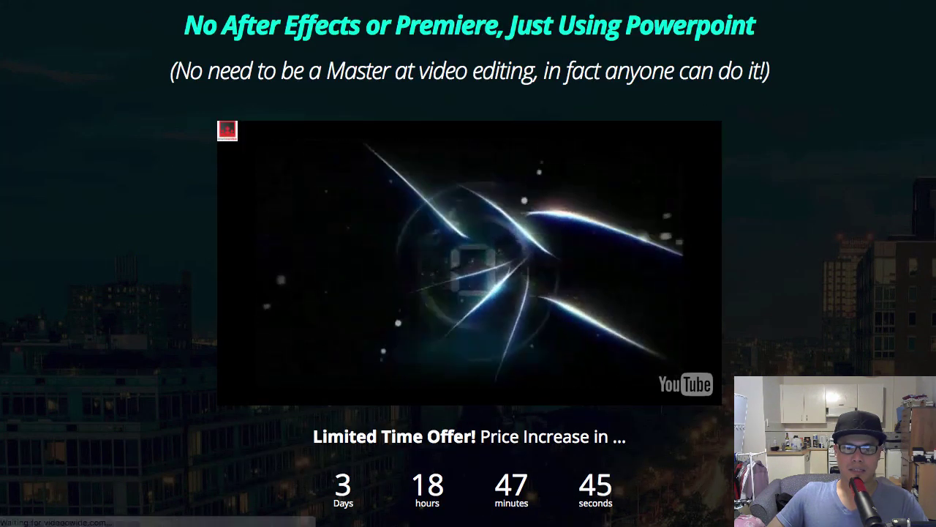
scroll(468, 263, "up", 4)
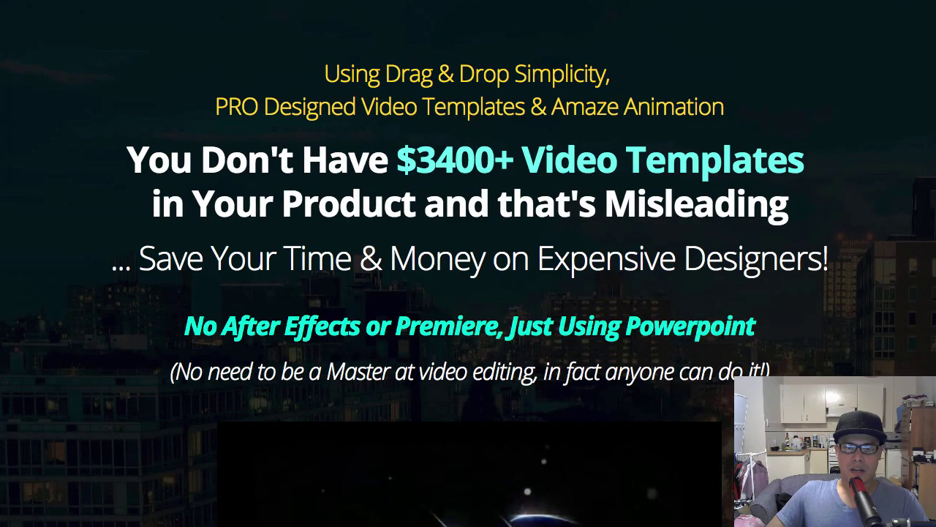
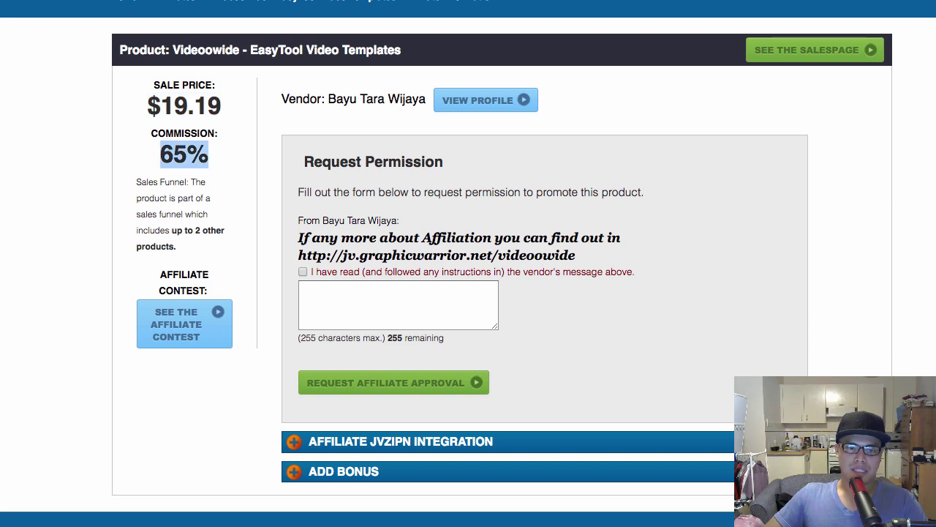
- Write a permission request greeting the vendor by first name, followed by "I would like to promote this product to my email list."
left_click(160, 154)
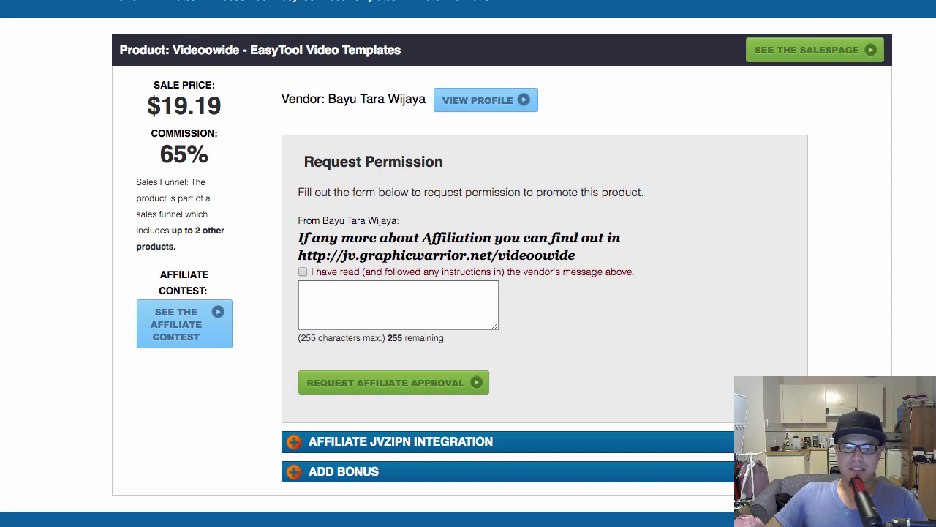
left_click(302, 289)
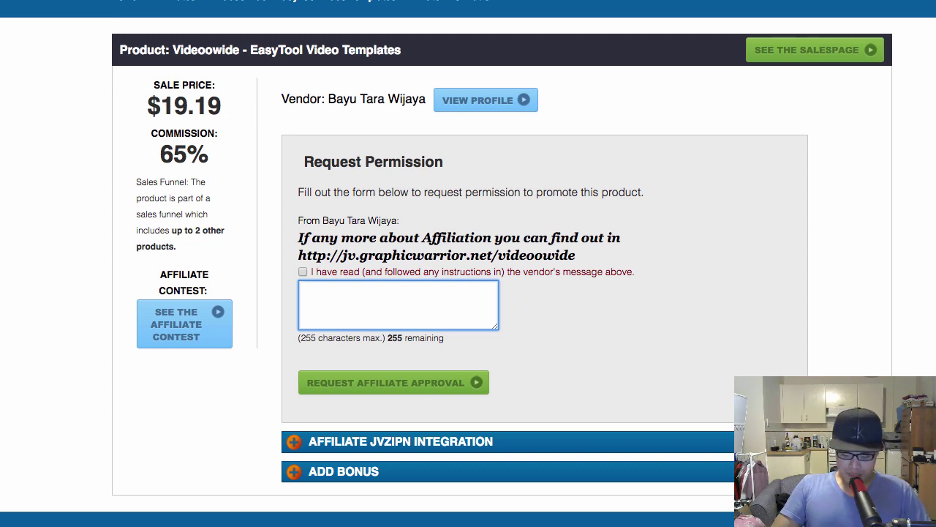
double_click(342, 99)
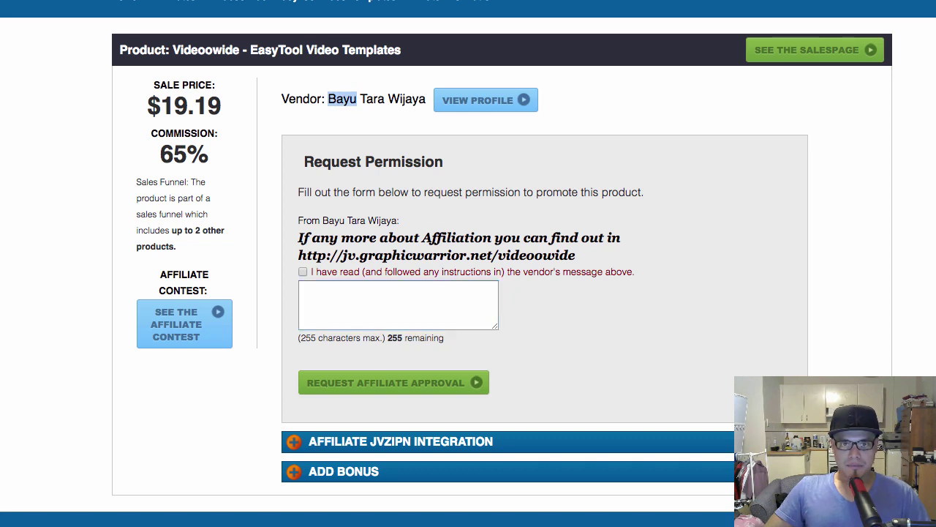
left_click(342, 99)
left_click(302, 288)
type("Hi B")
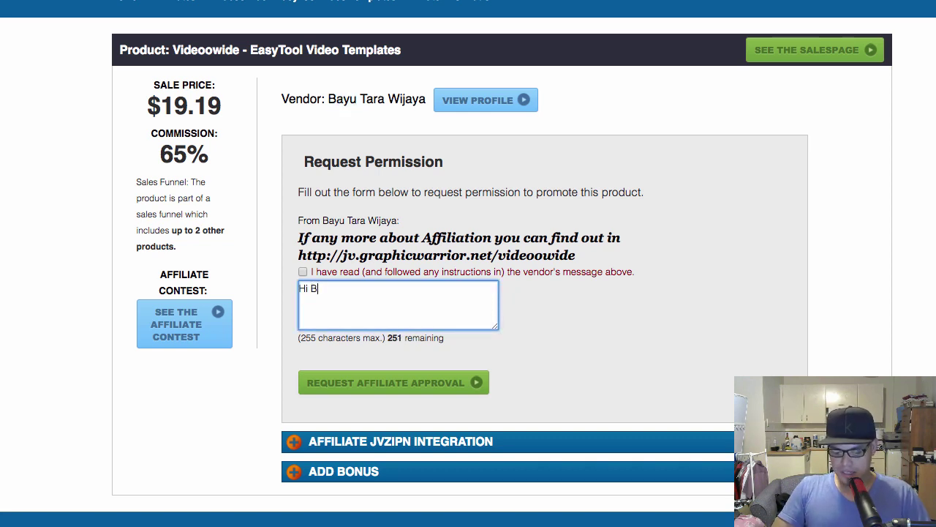
type("ayu I wo")
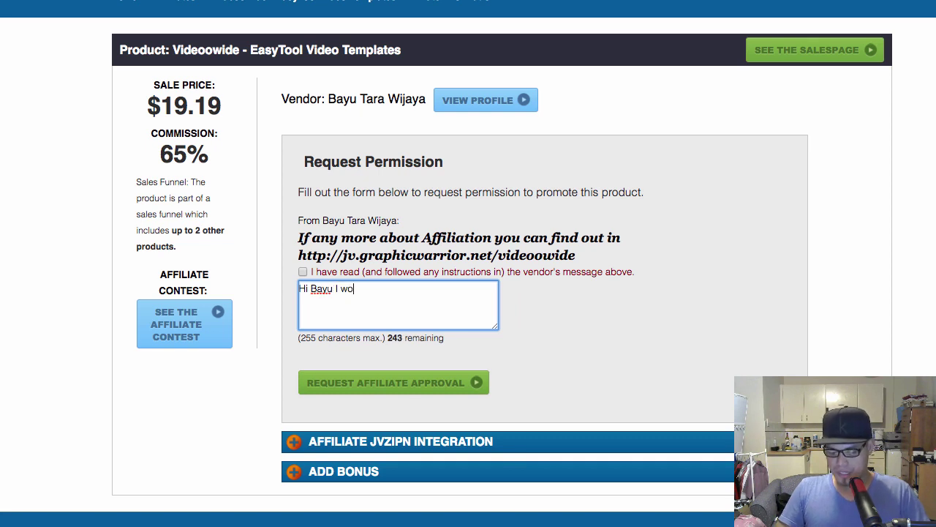
type("uld like t")
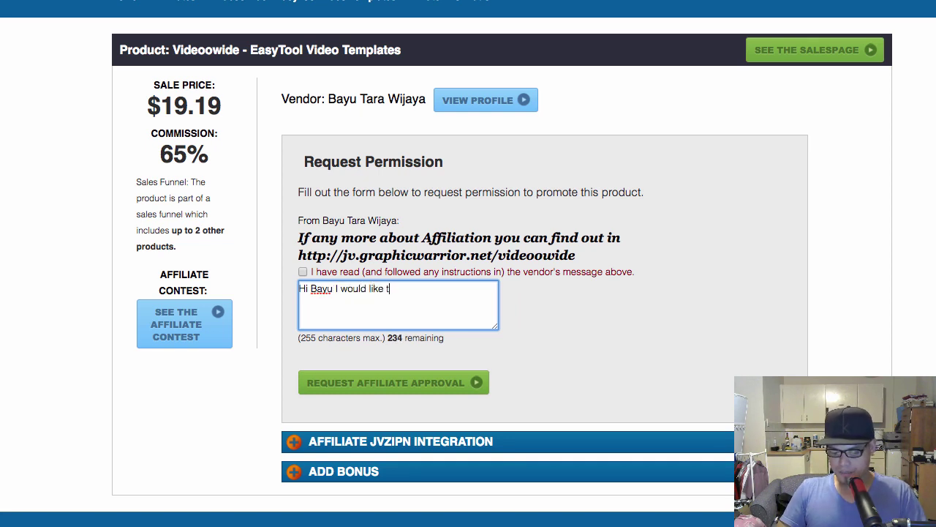
type("o promote this")
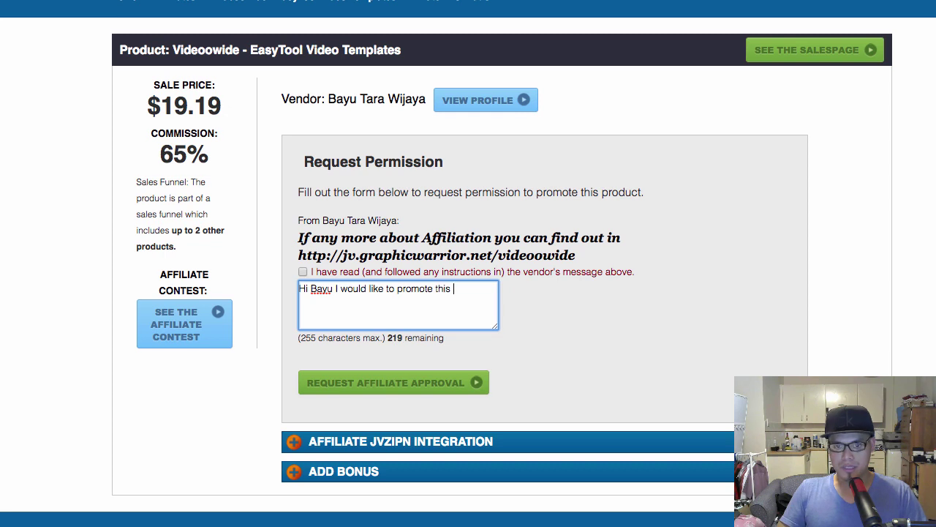
type(" product")
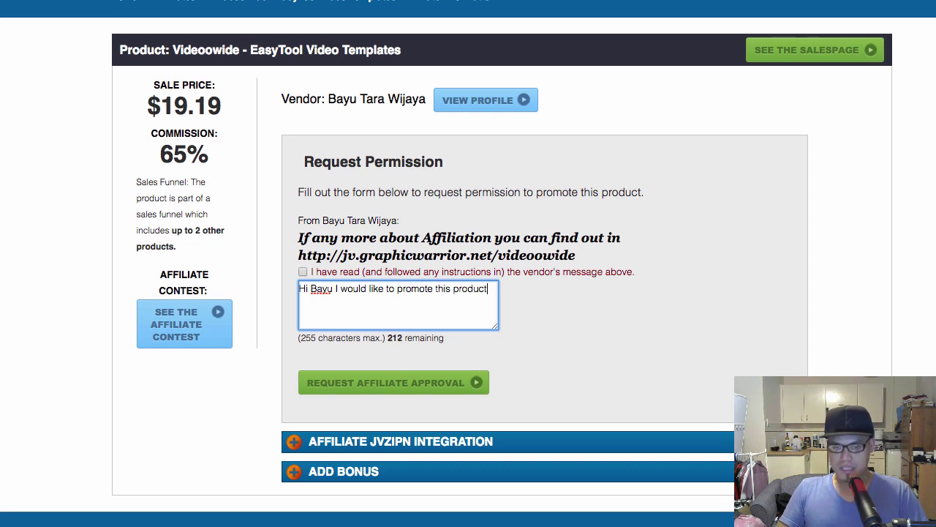
type(" to my email list.")
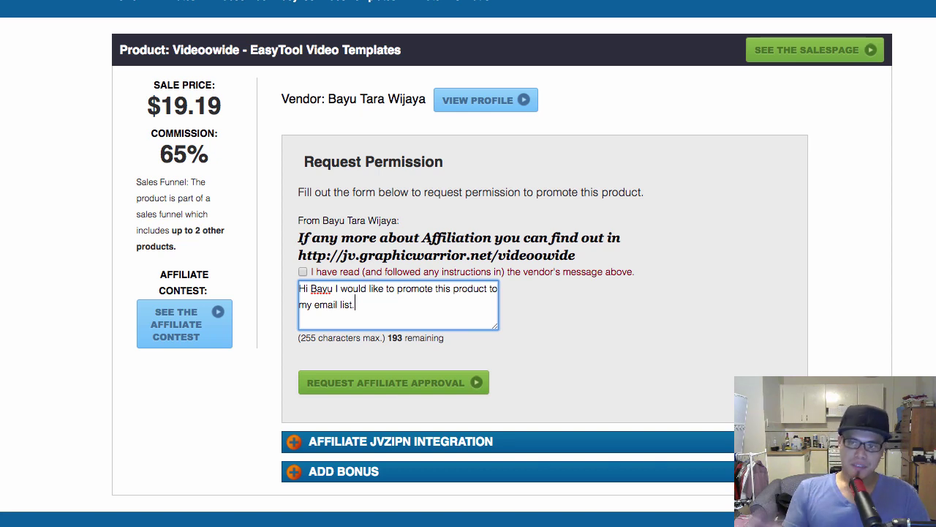
- Add the sentence "I'm happy to be on delayed commissions." to the end of the request message
key("ctrl+a")
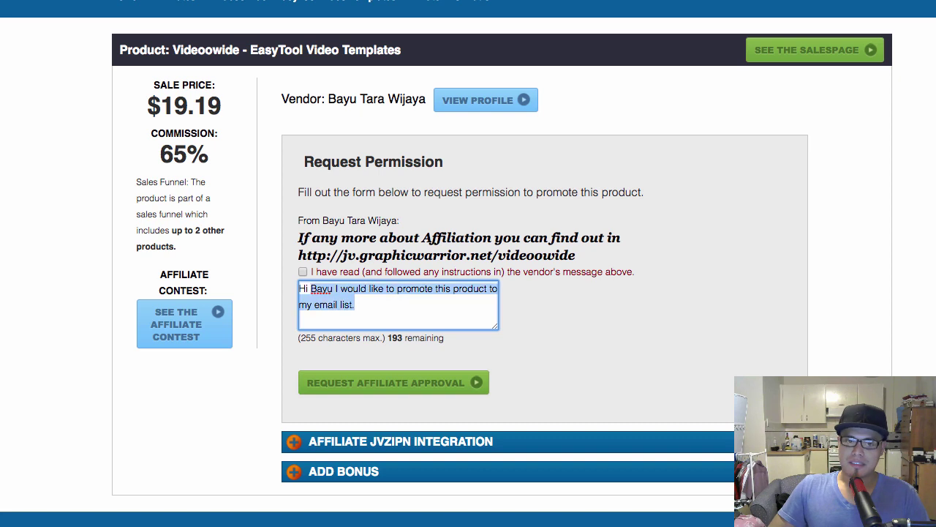
key("Right")
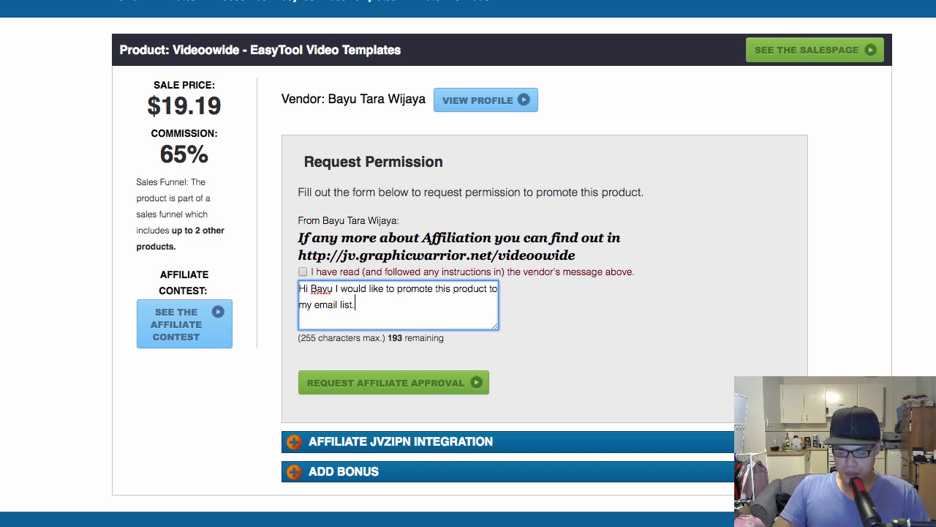
type("I'm happy")
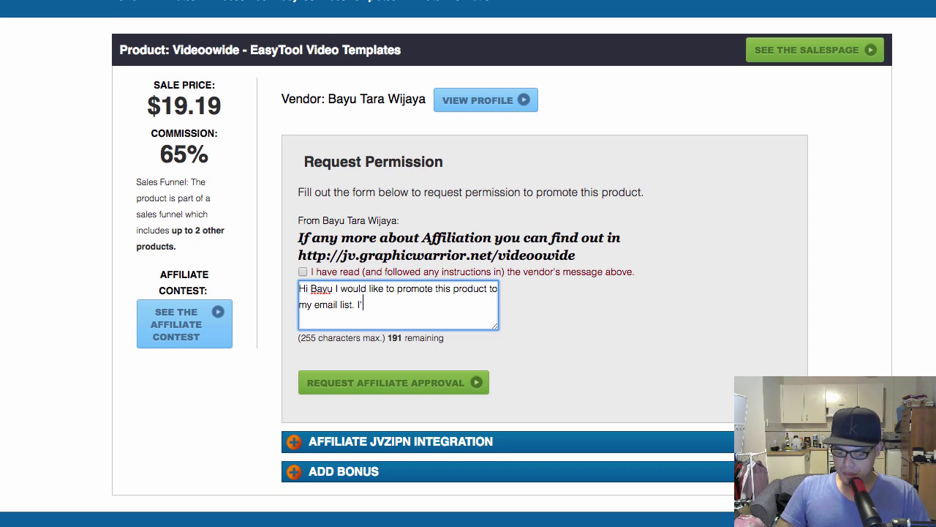
type(" to ")
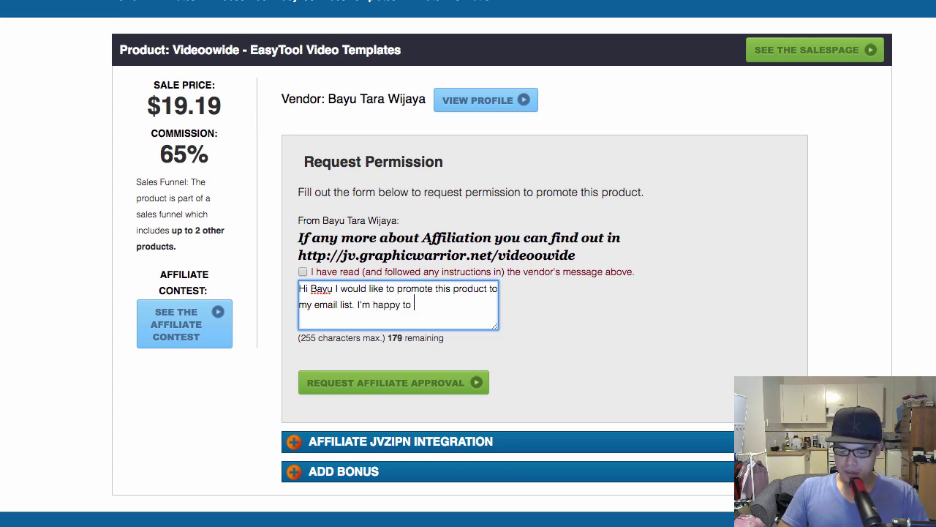
type("be on delayed commissions.")
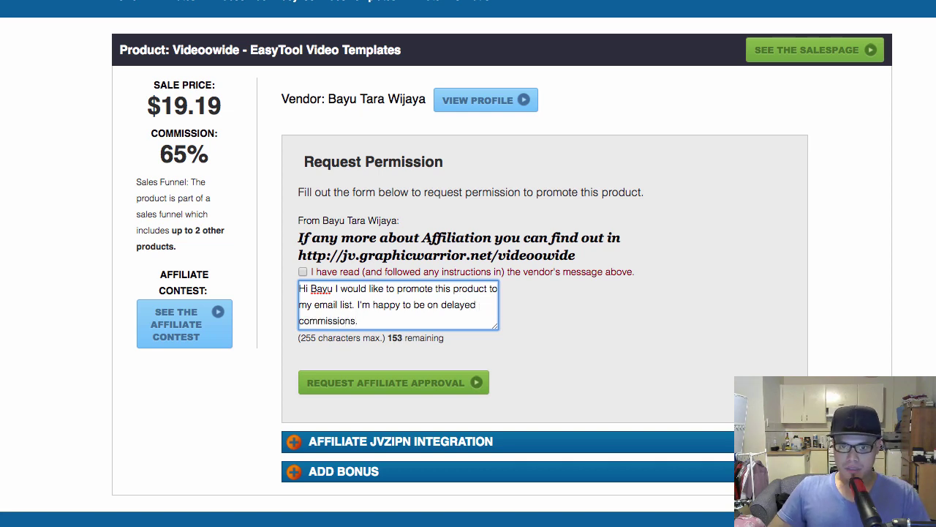
- Enlarge the request message box and close the message with "thanks" and the sender's first name on separate lines
left_click_drag(494, 327, 494, 392)
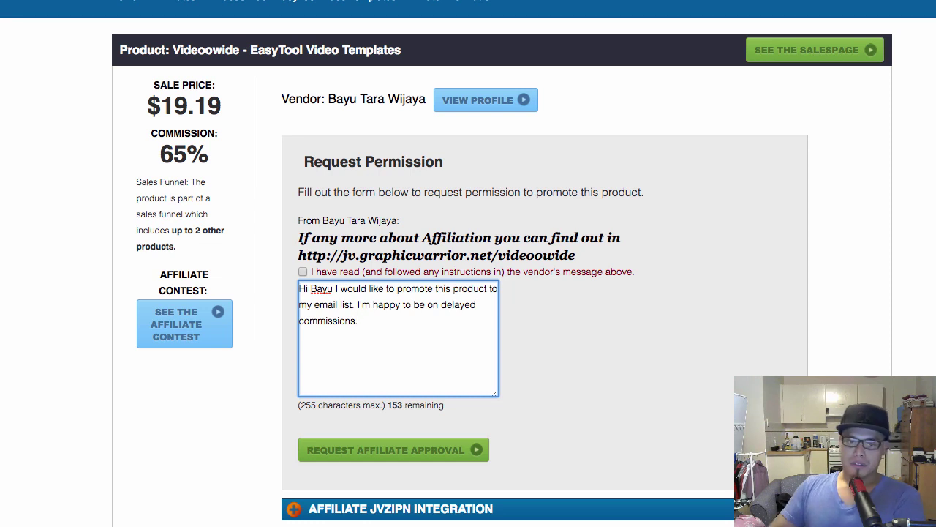
key("Return")
key("Return")
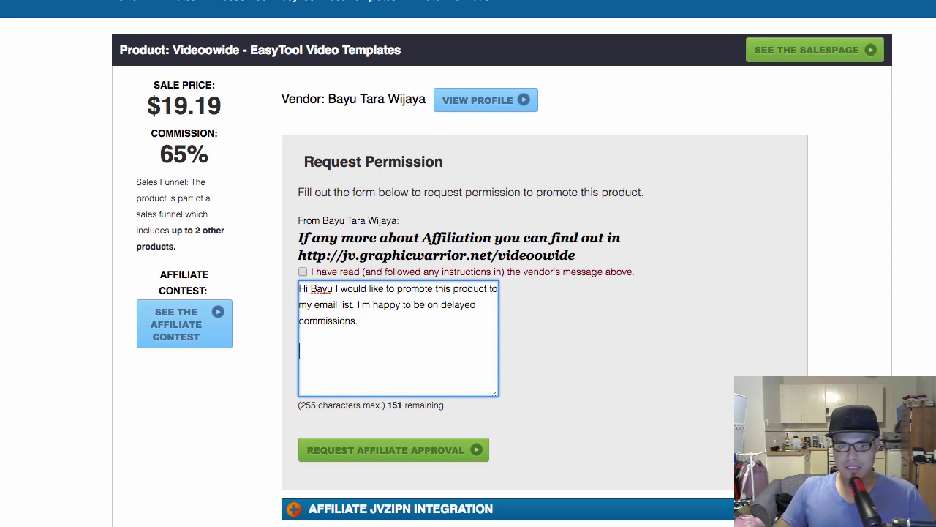
type("Paolo")
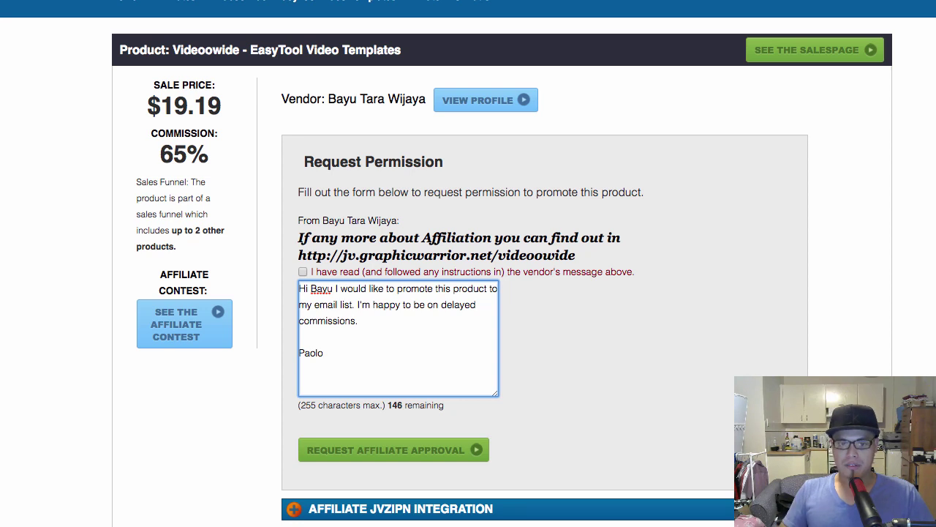
key("Return")
key("Return")
type("thanks")
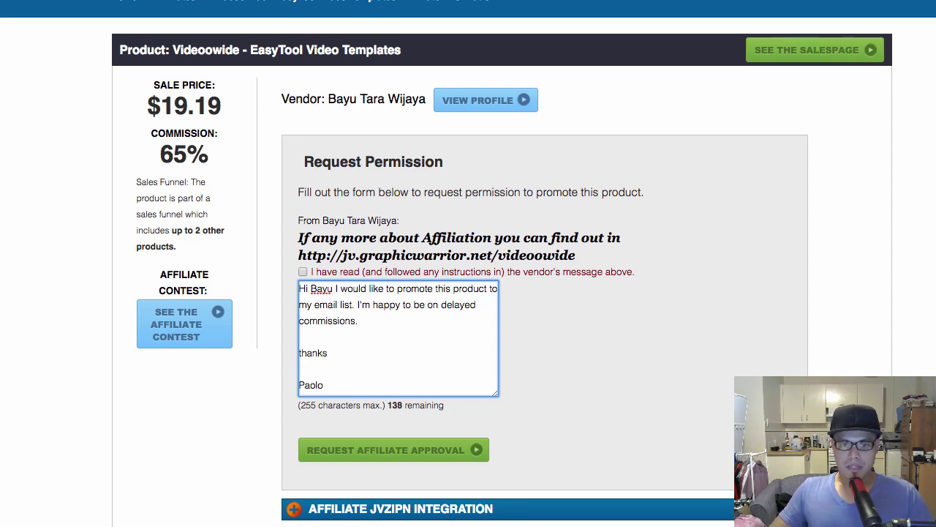
- Confirm the vendor's message has been read, submit the affiliate approval request, and check its status before closing the product page
left_click(303, 271)
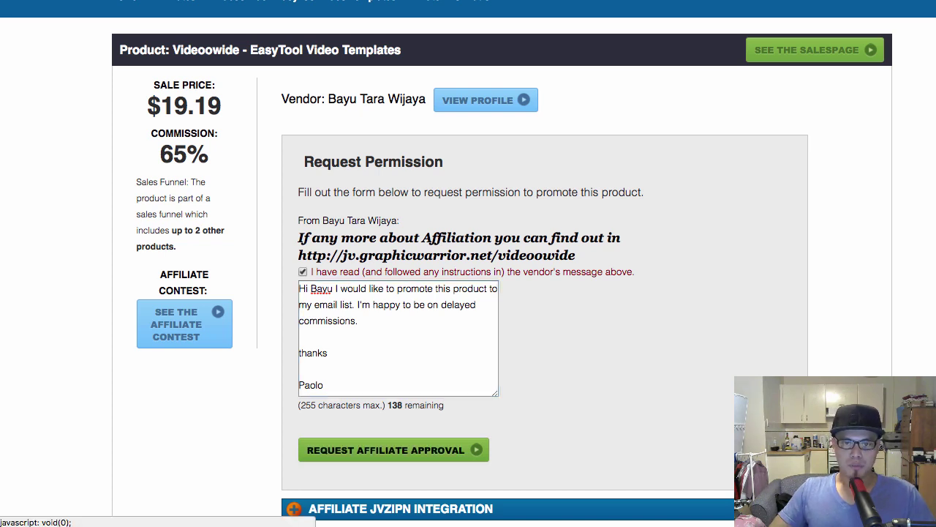
left_click(394, 450)
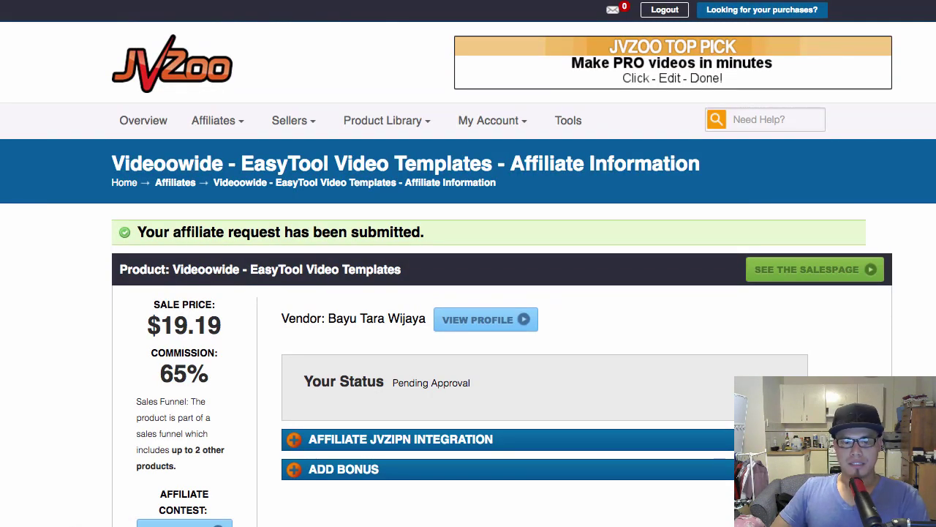
left_click_drag(312, 381, 403, 382)
left_click(404, 382)
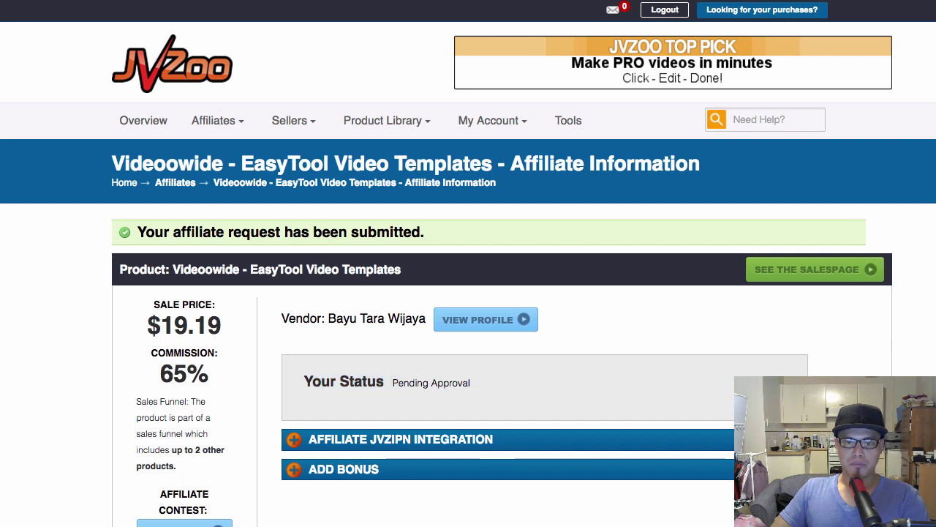
left_click_drag(470, 383, 392, 382)
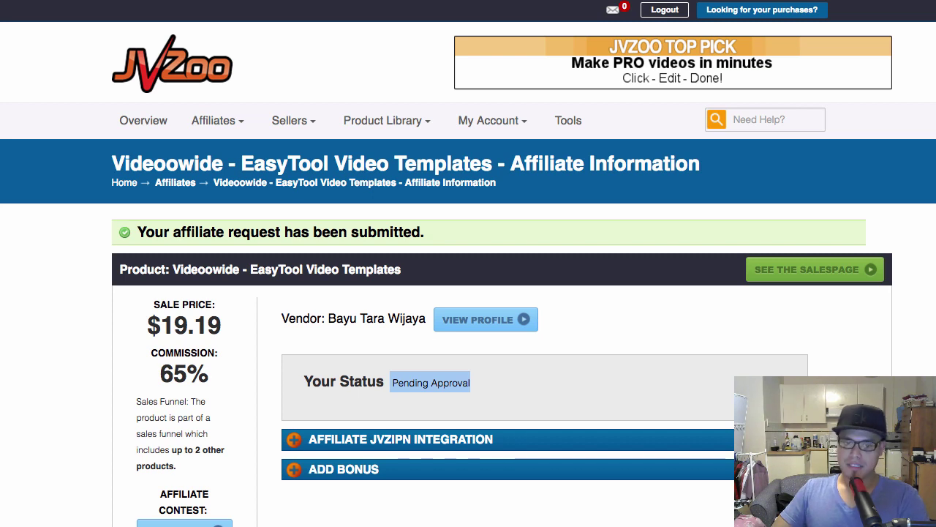
left_click_drag(471, 382, 393, 383)
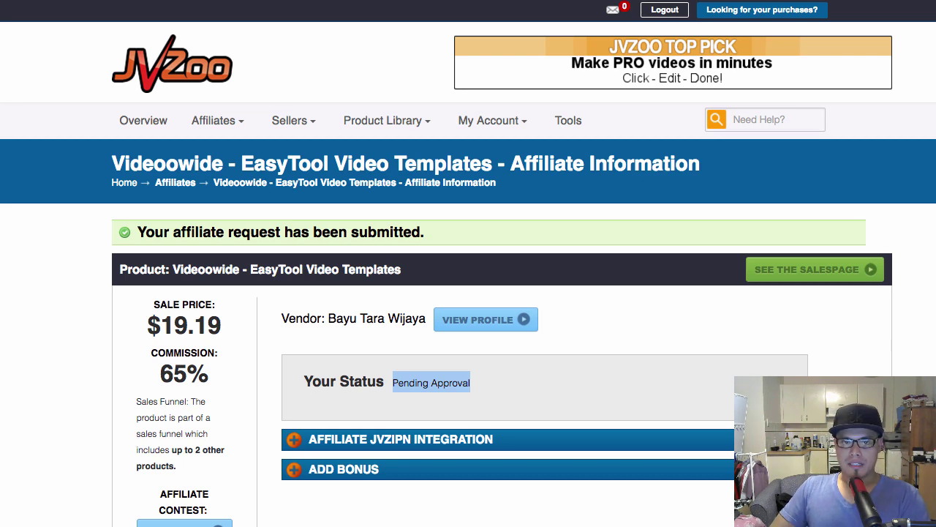
key("super+w")
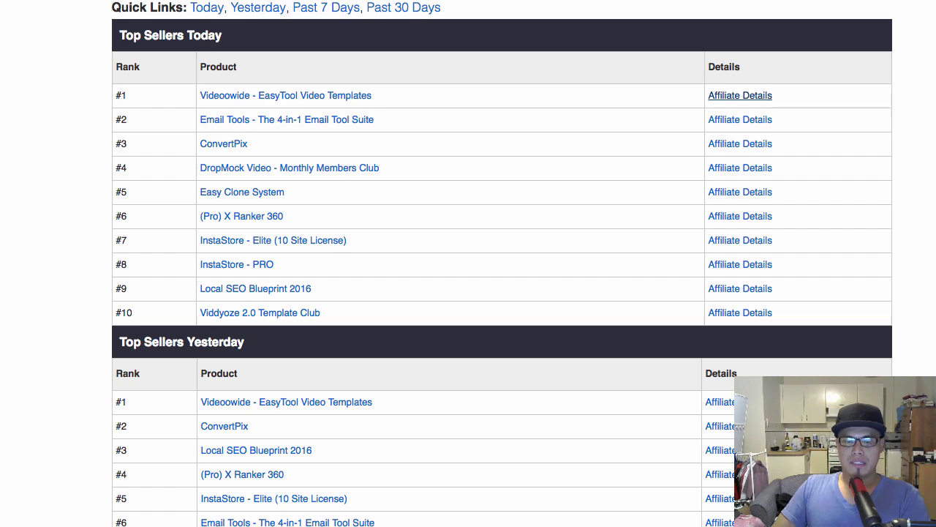
- Open the list of approved affiliate products and browse its best-selling entries as far as Zapable - Master Membership
scroll(468, 263, "up", 3)
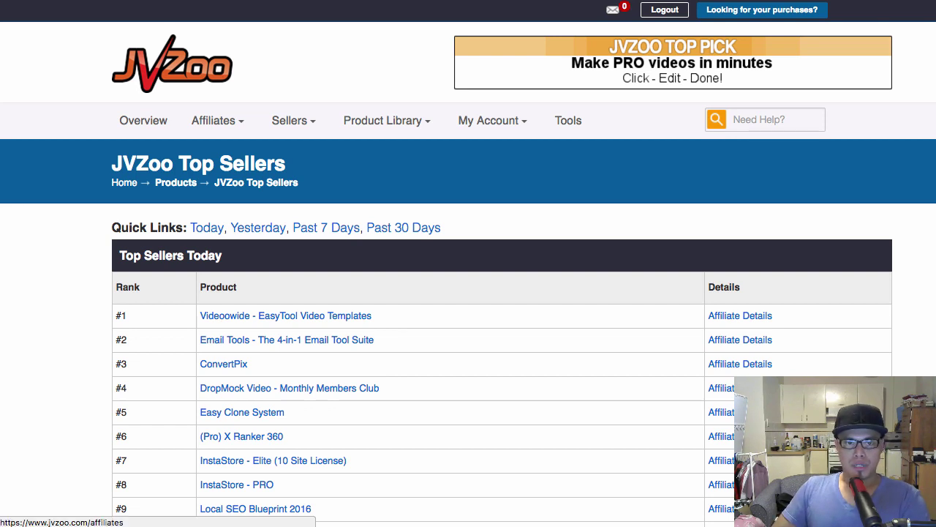
left_click(217, 120)
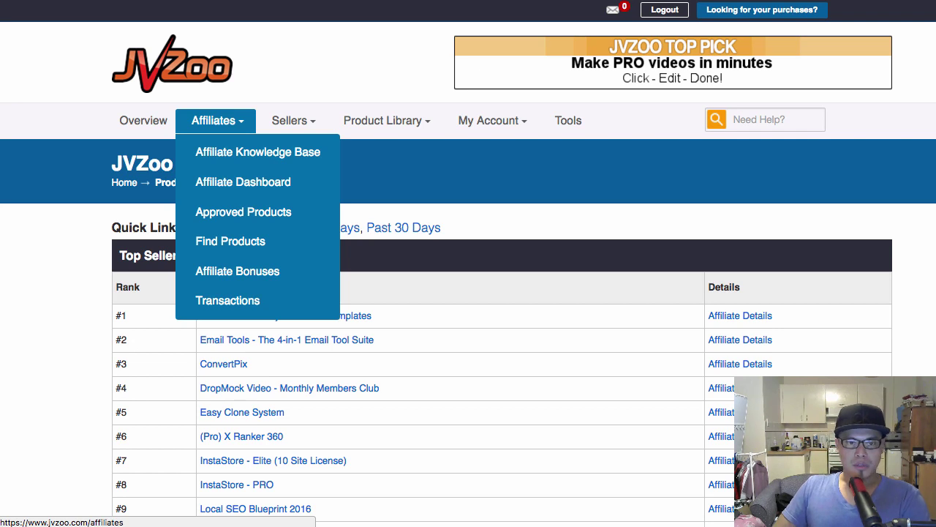
left_click(243, 212)
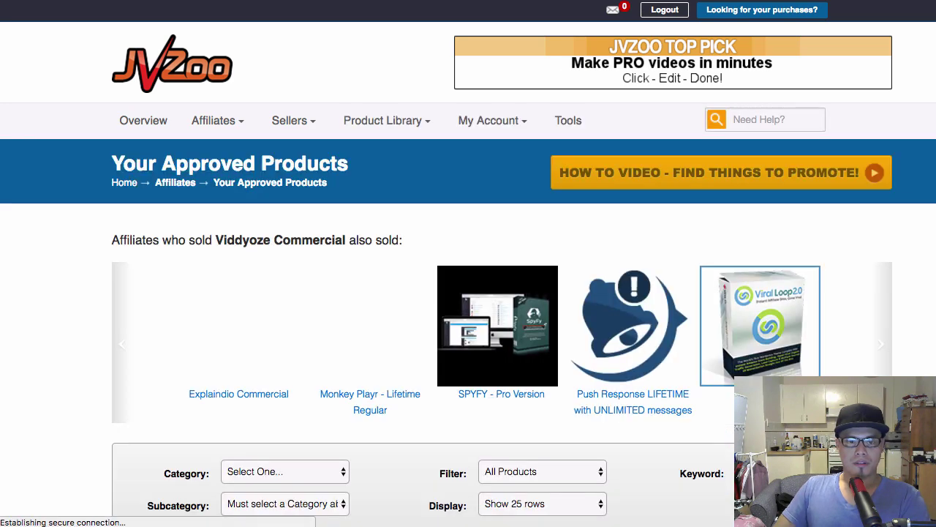
scroll(468, 293, "down", 5)
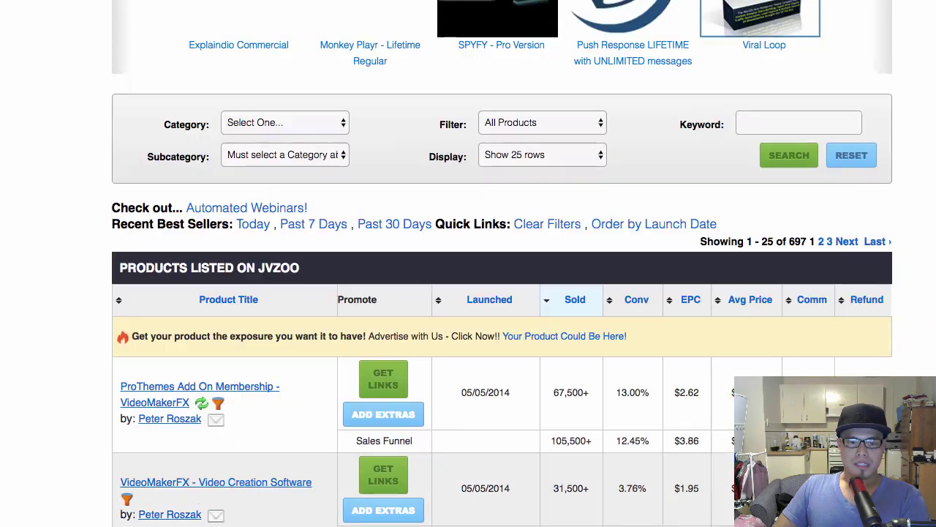
scroll(469, 292, "down", 2)
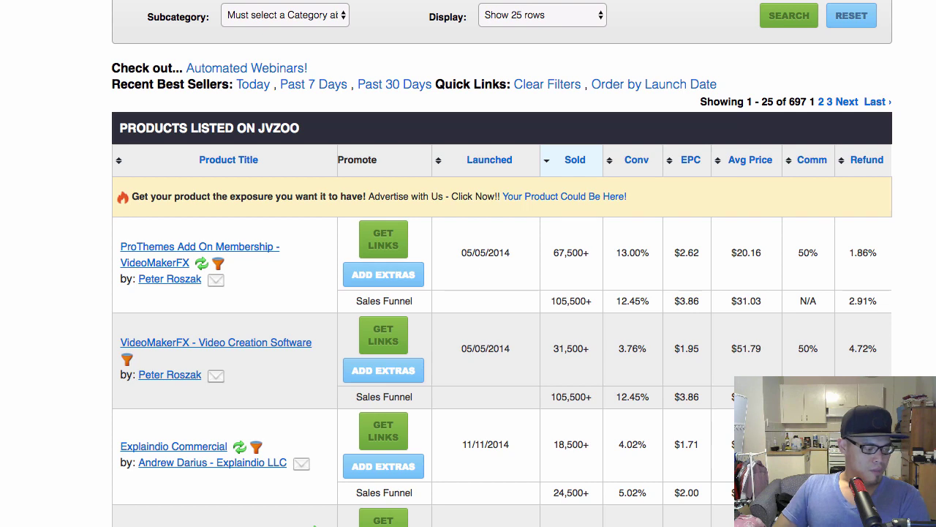
scroll(469, 293, "down", 1)
scroll(468, 293, "down", 1)
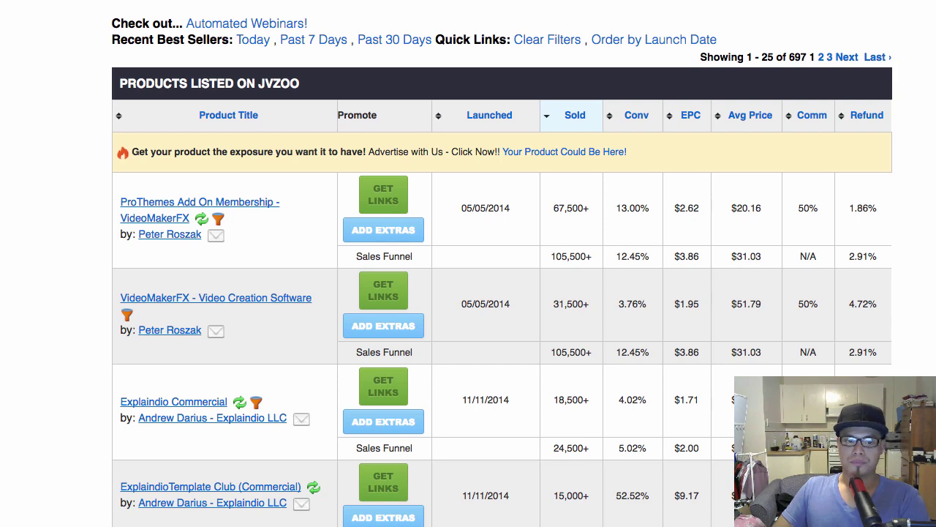
scroll(502, 293, "down", 1)
scroll(502, 293, "down", 6)
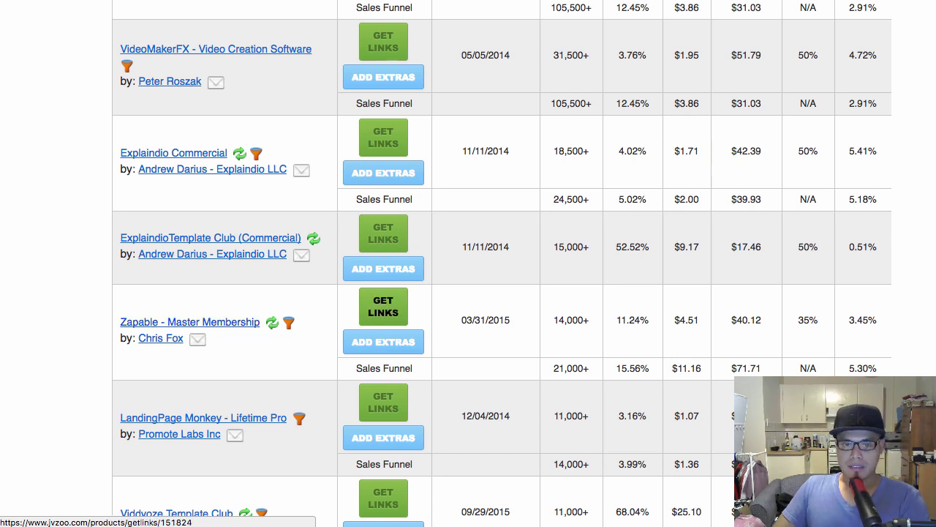
- View the affiliate link and commission type of Zapable - Master Membership from the approved list, and close the details
left_click(383, 306)
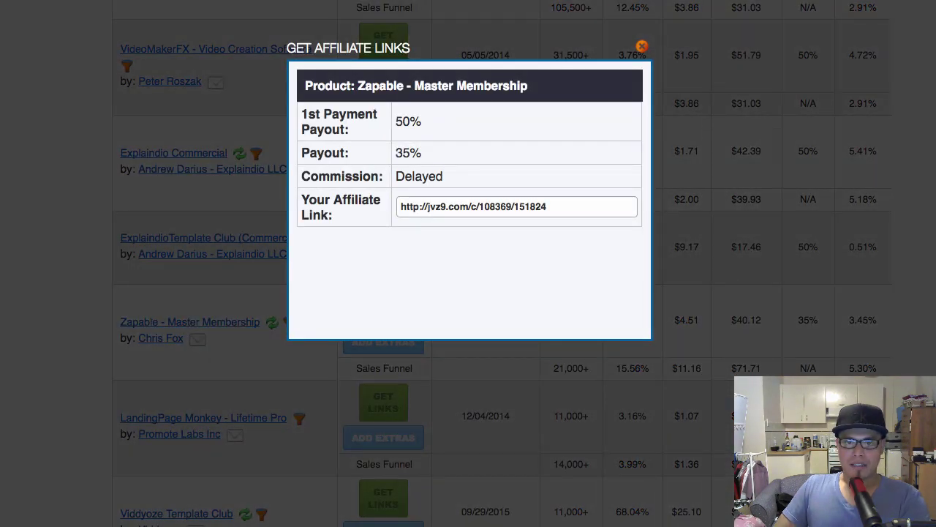
triple_click(549, 207)
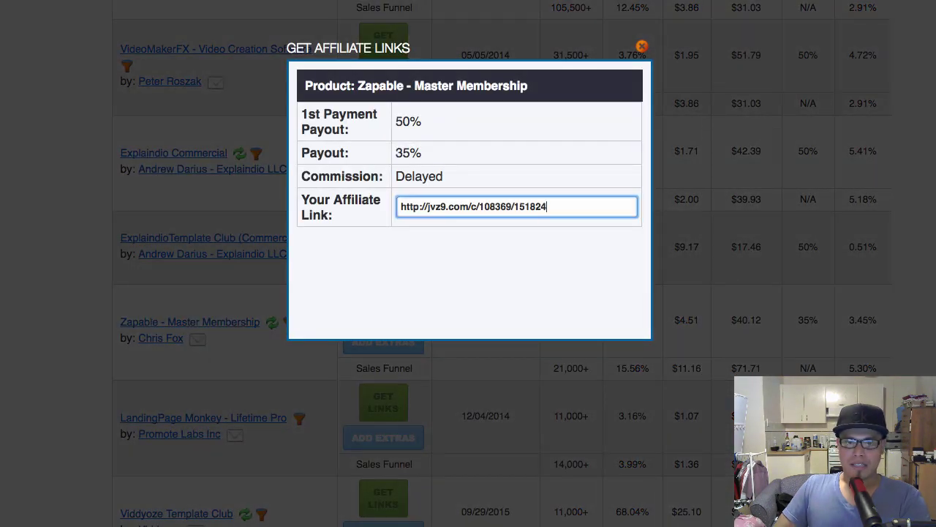
left_click_drag(547, 207, 401, 206)
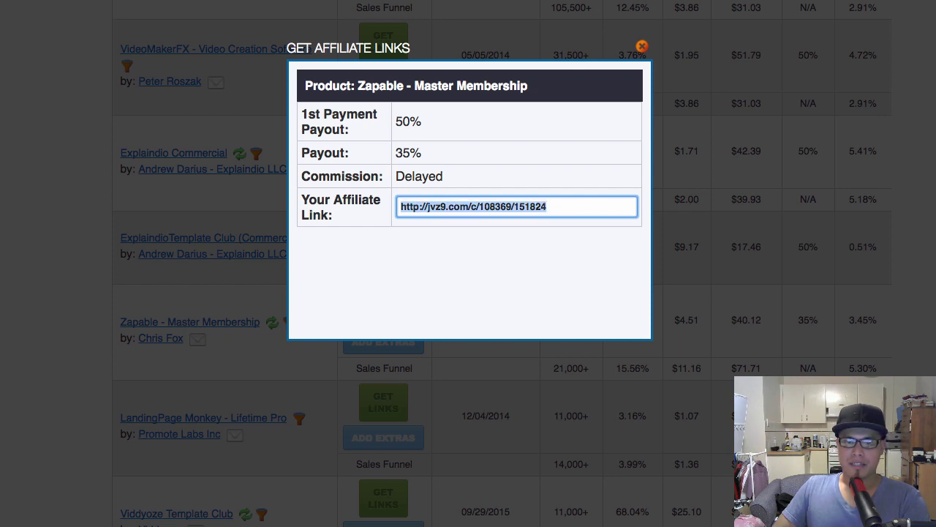
left_click_drag(444, 176, 395, 176)
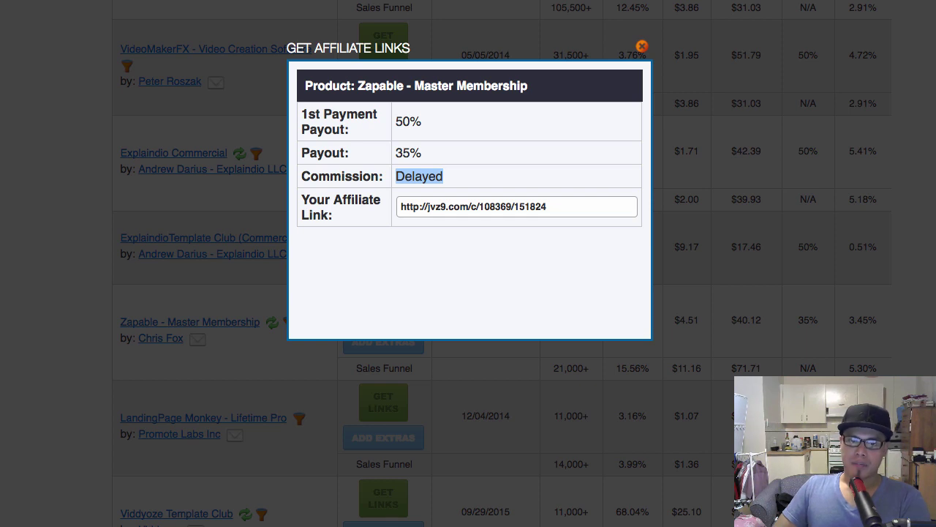
left_click_drag(443, 176, 396, 177)
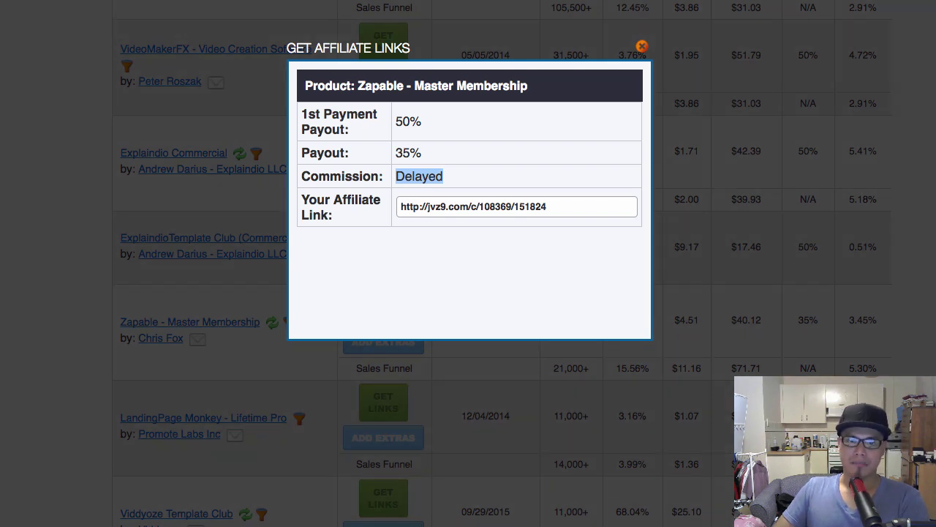
key("Escape")
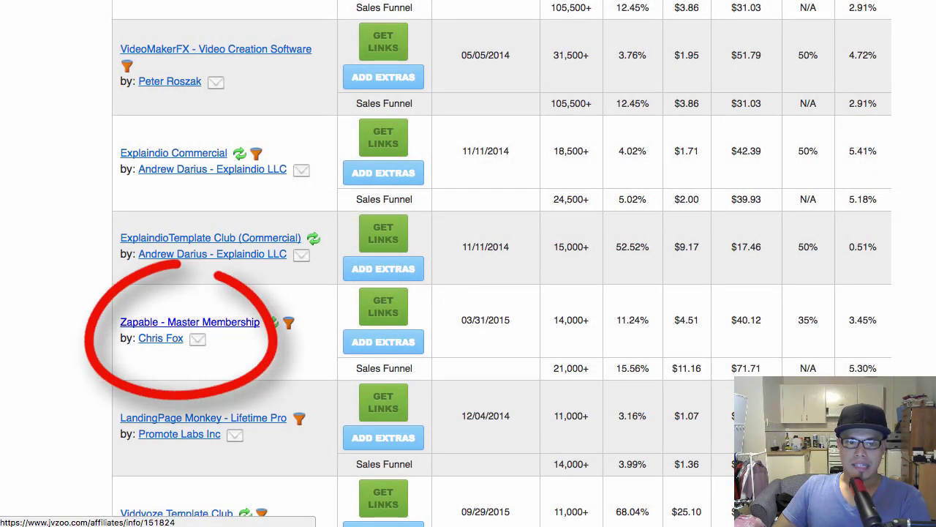
- Open the affiliate information page of Zapable - Master Membership and review its name, recurring sale price and commission rates
left_click(190, 322)
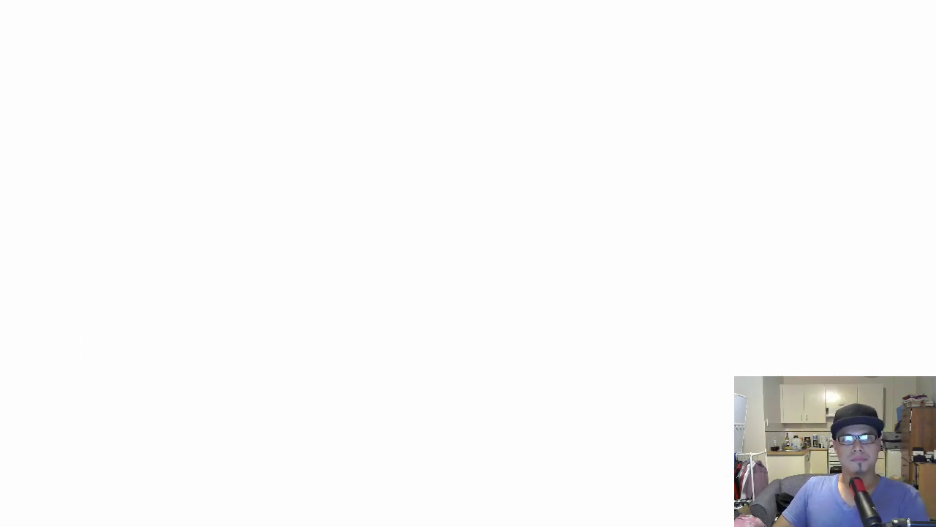
scroll(469, 263, "down", 1)
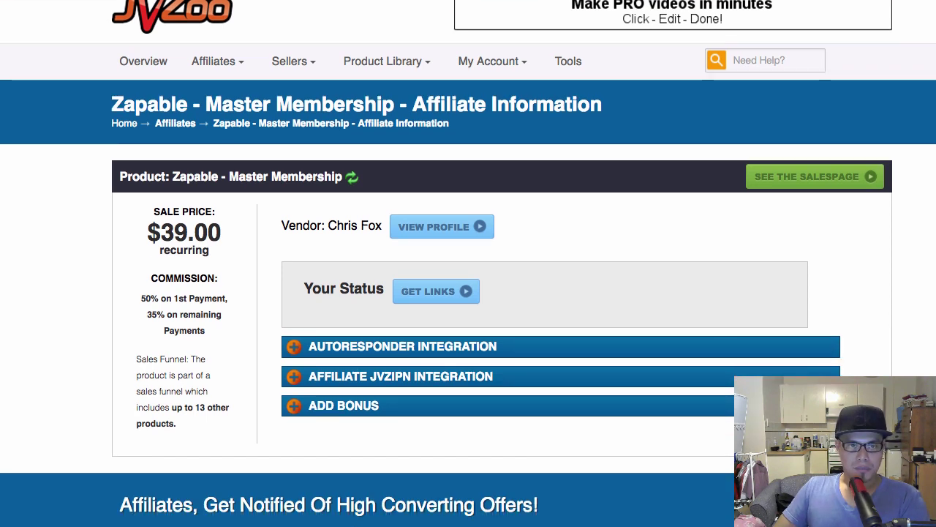
left_click_drag(173, 176, 342, 176)
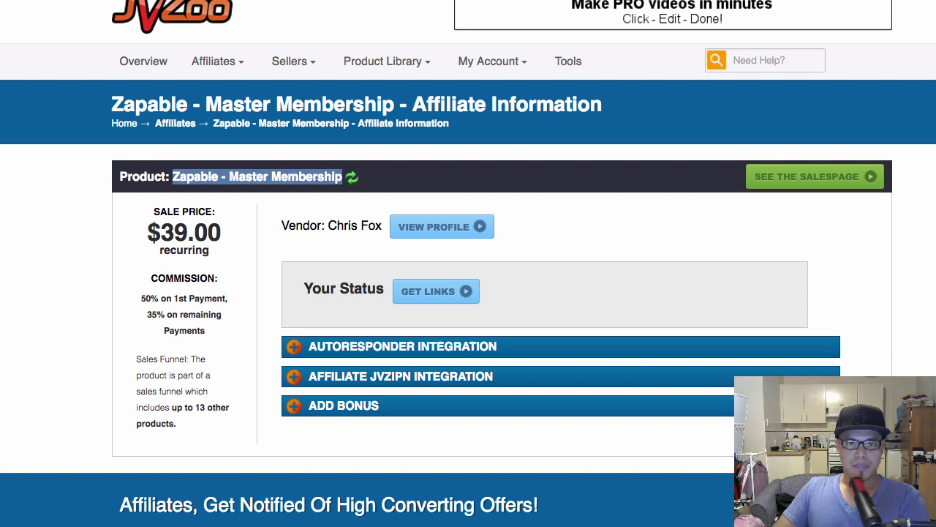
left_click(342, 176)
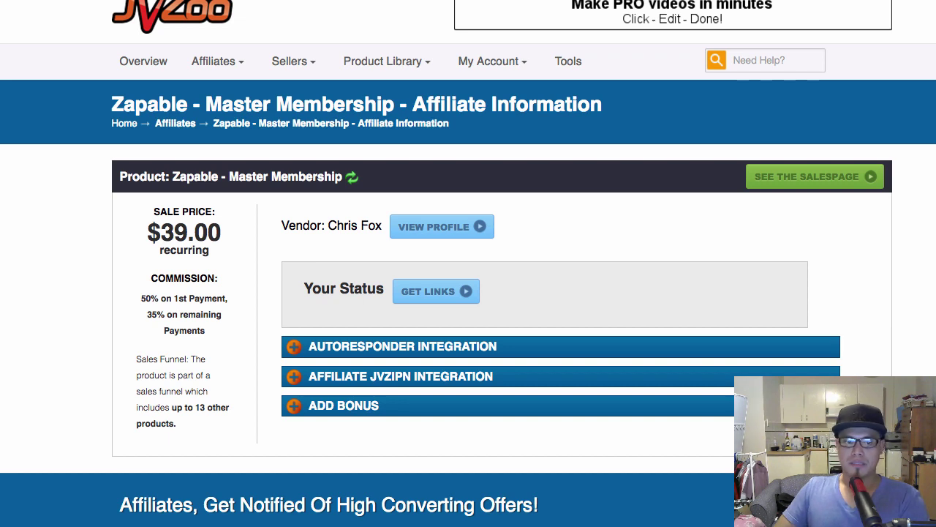
left_click_drag(148, 232, 221, 233)
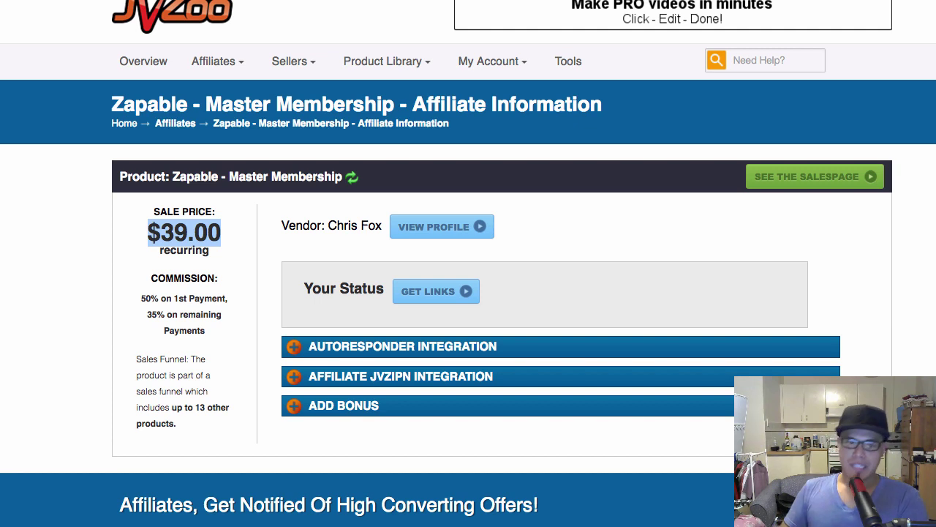
left_click_drag(210, 250, 159, 250)
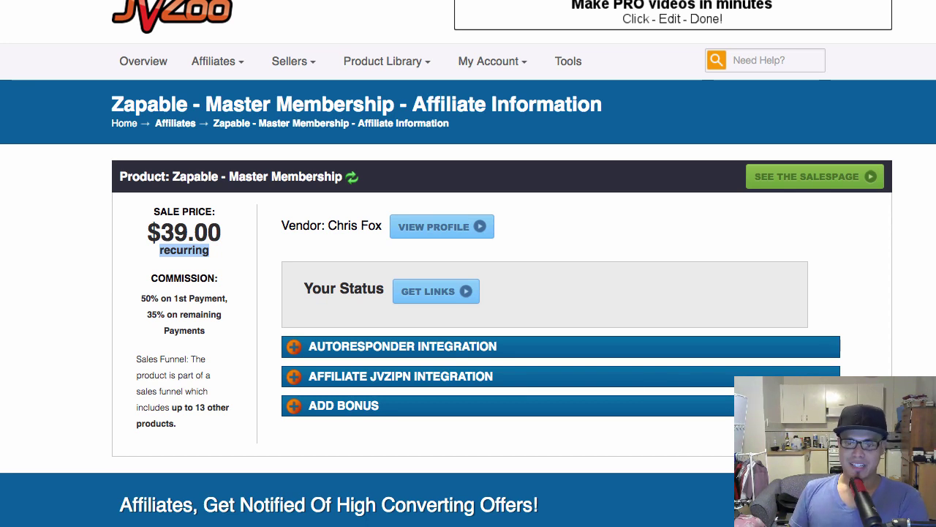
left_click_drag(141, 298, 217, 298)
left_click(217, 298)
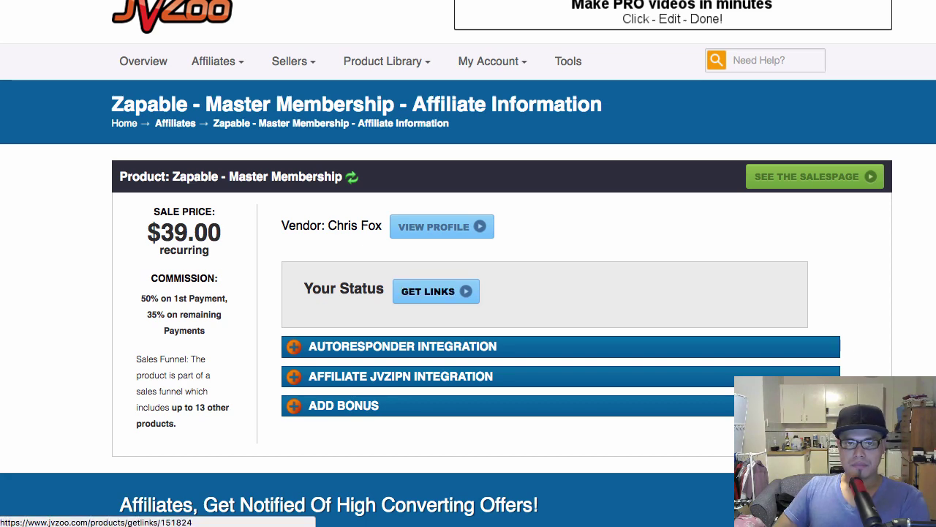
- Get the affiliate link from the Zapable - Master Membership information page, highlight the whole URL, and close the link window
left_click(436, 291)
triple_click(547, 205)
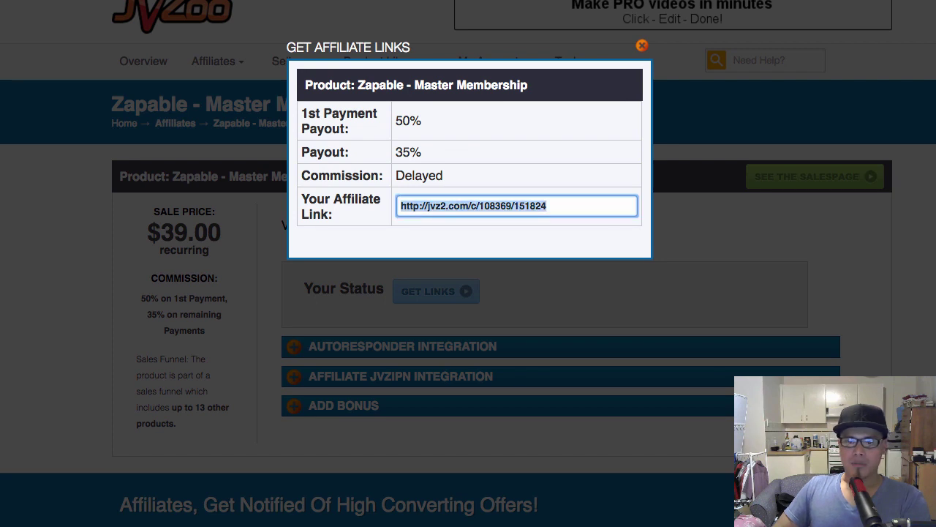
left_click(547, 205)
left_click_drag(547, 205, 401, 206)
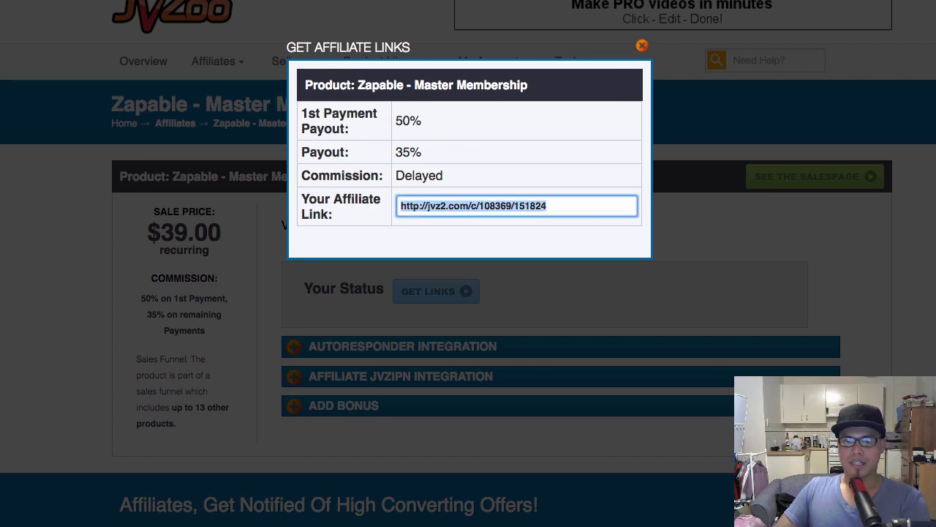
left_click(547, 206)
left_click_drag(547, 205, 401, 206)
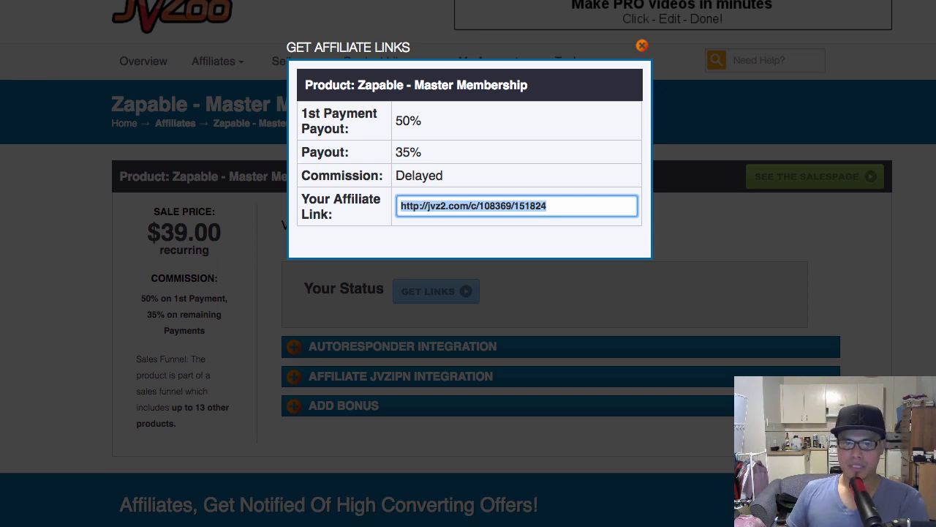
left_click_drag(550, 205, 400, 206)
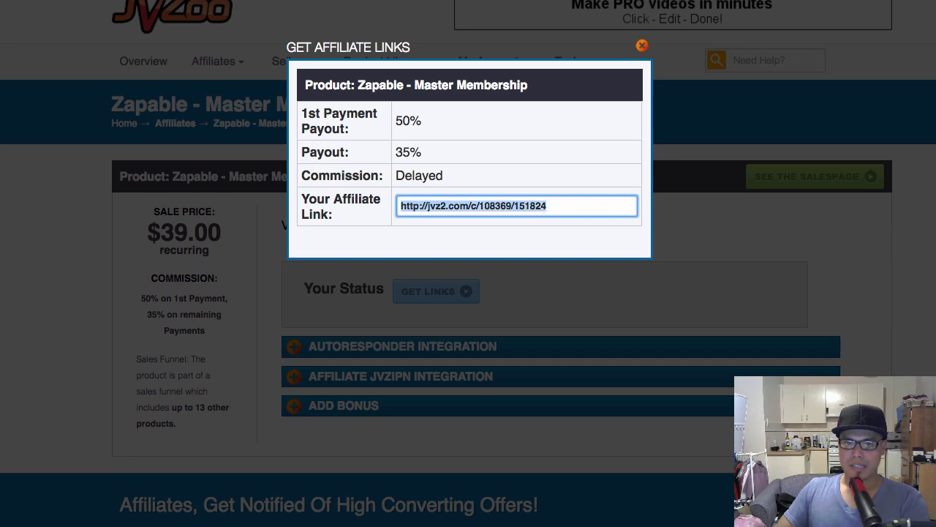
key("Escape")
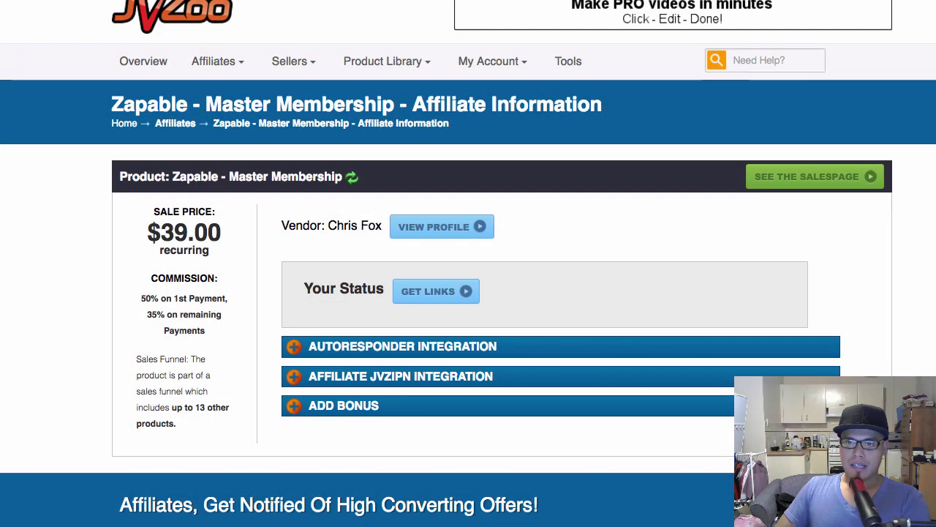
- Open the Zapable sales page from its affiliate information page and look over the headline and joining offer
left_click(814, 177)
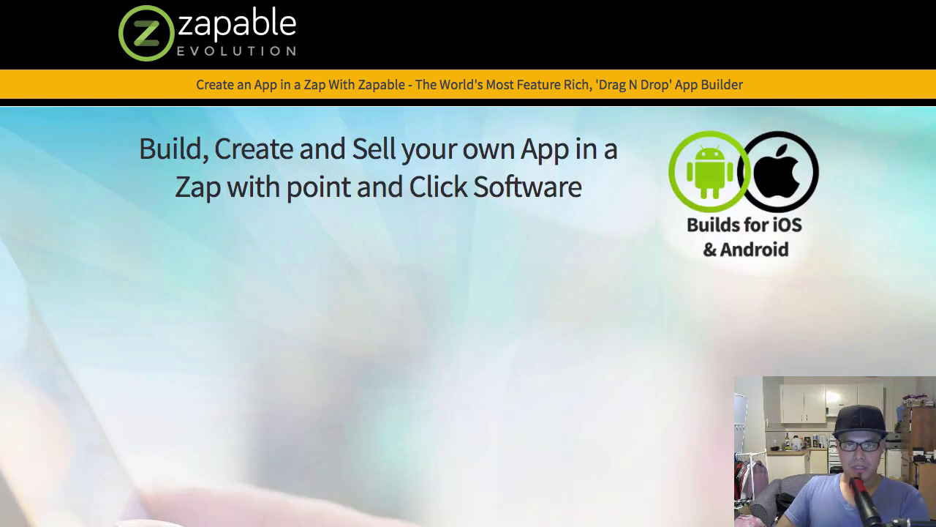
scroll(468, 292, "down", 5)
scroll(468, 263, "up", 2)
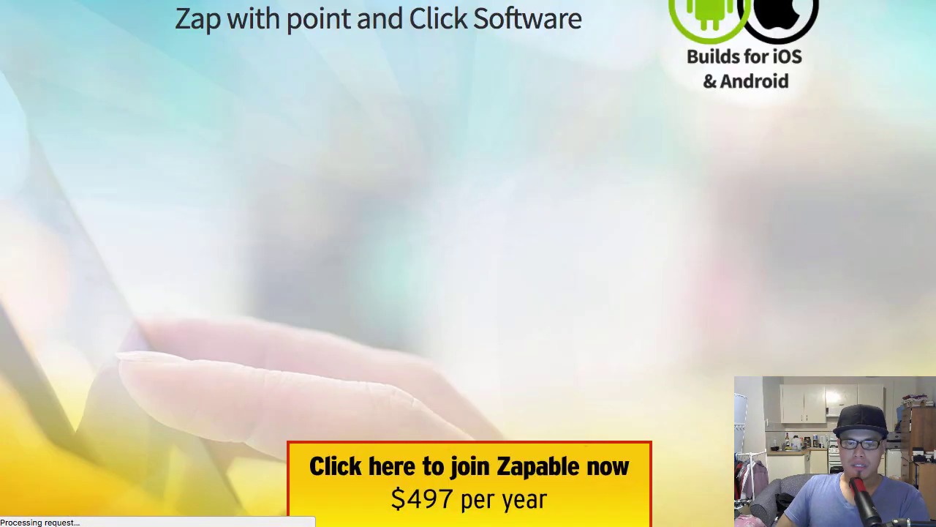
scroll(468, 292, "down", 1)
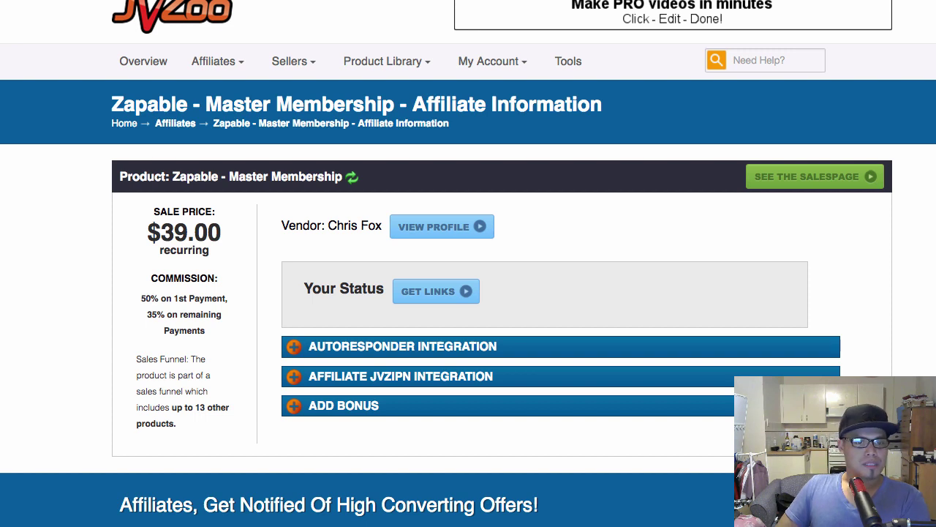
- Highlight the sale price and the first and remaining payment commission rates on the Zapable - Master Membership information page
left_click_drag(147, 314, 480, 307)
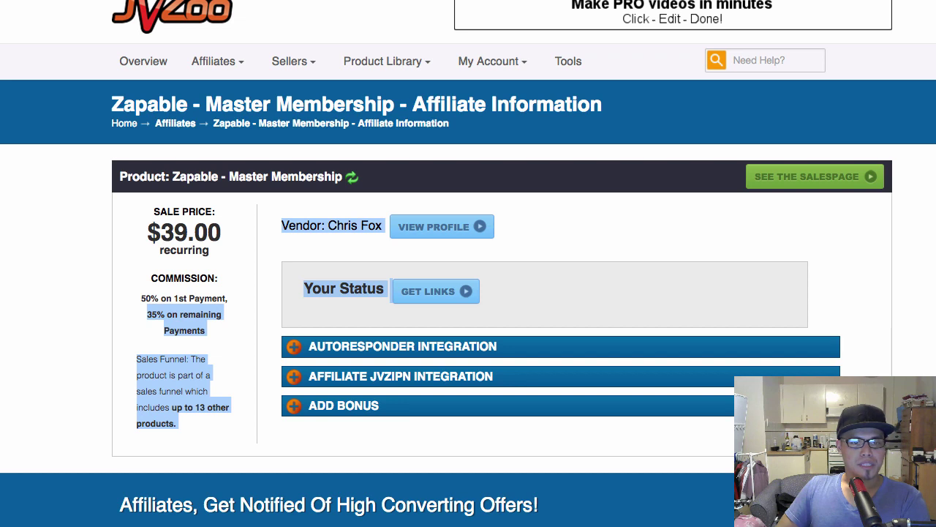
left_click(479, 307)
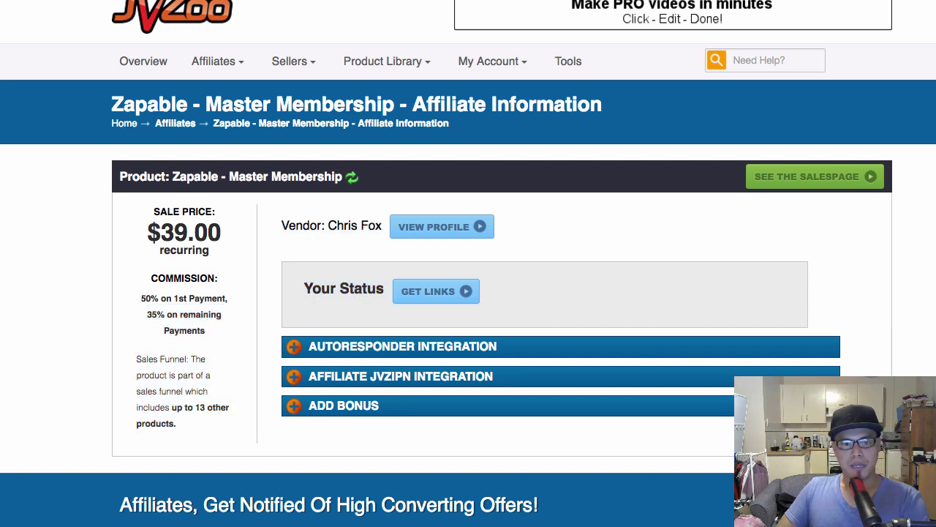
left_click_drag(141, 298, 158, 298)
left_click_drag(221, 233, 148, 233)
left_click_drag(147, 314, 173, 314)
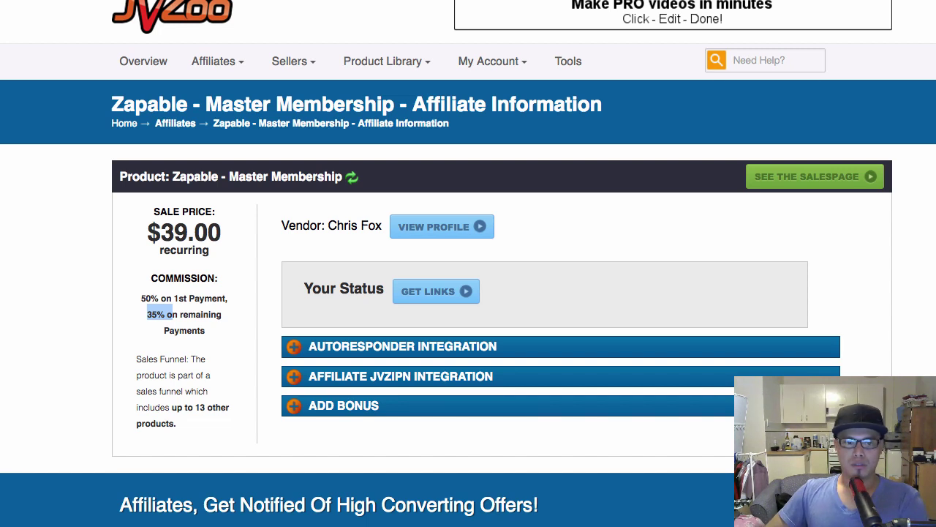
left_click(173, 314)
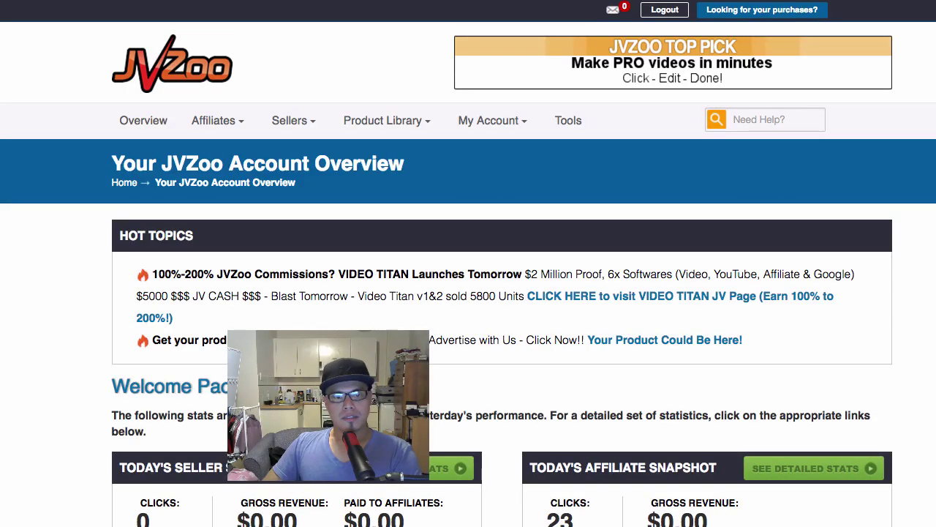
- Review the account overview, highlighting the headings of today's and yesterday's affiliate snapshots
scroll(468, 263, "down", 8)
scroll(469, 264, "up", 3)
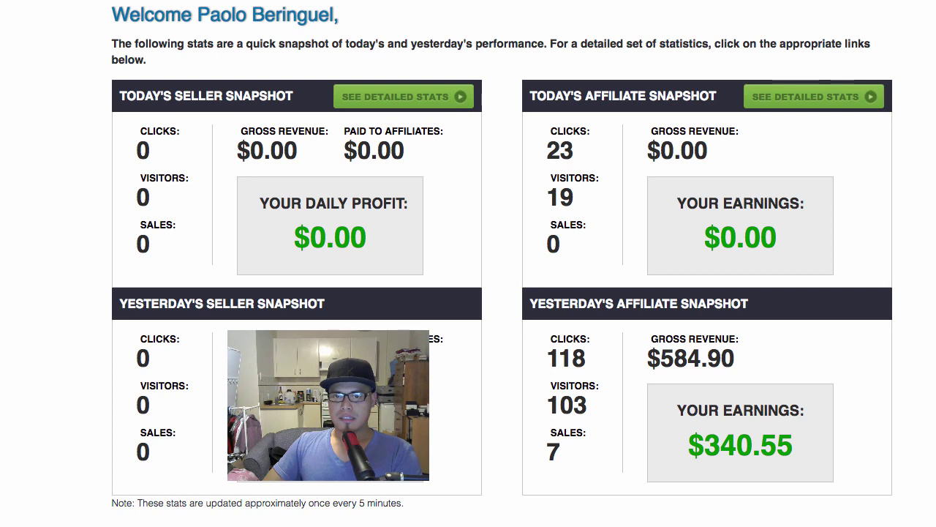
left_click_drag(530, 96, 716, 96)
left_click_drag(529, 303, 748, 304)
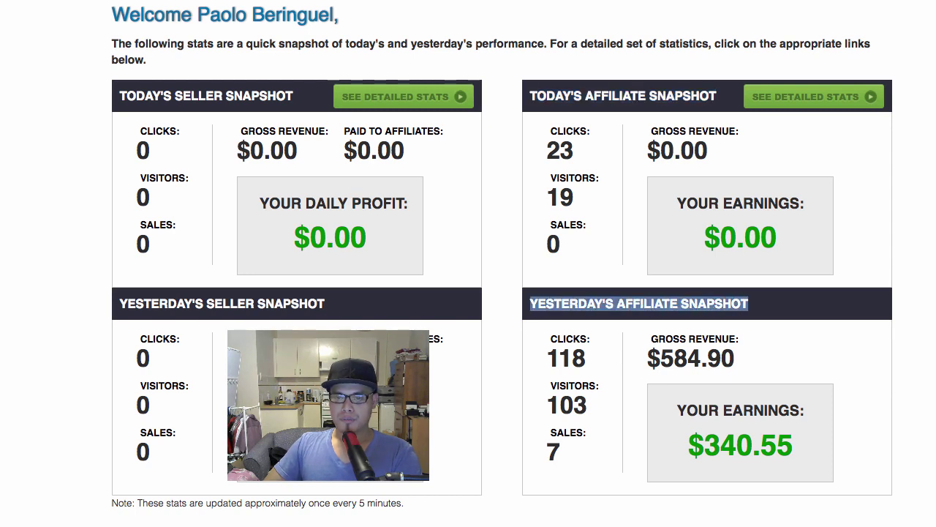
left_click(749, 304)
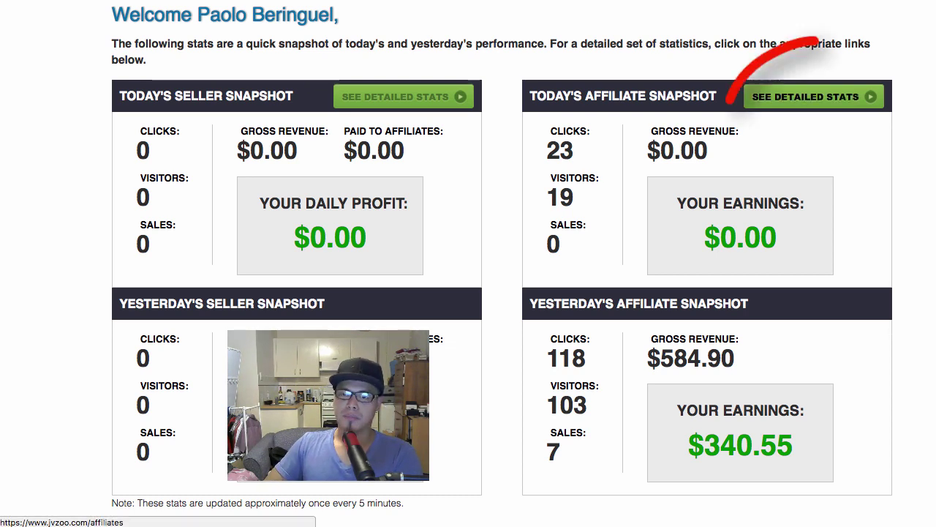
- Open the detailed affiliate stats, load the report for 11/07/2016 to 11/07/2016 and look through its product rows
left_click(812, 97)
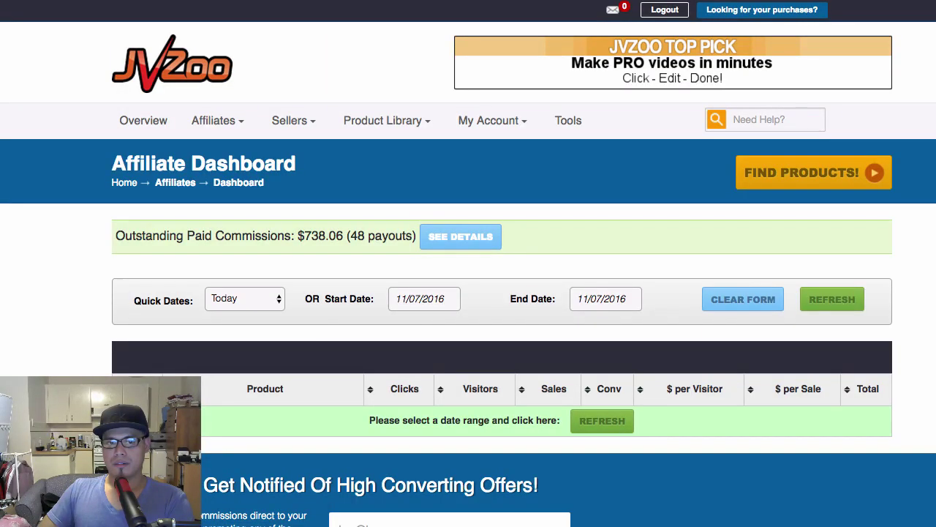
scroll(468, 264, "down", 2)
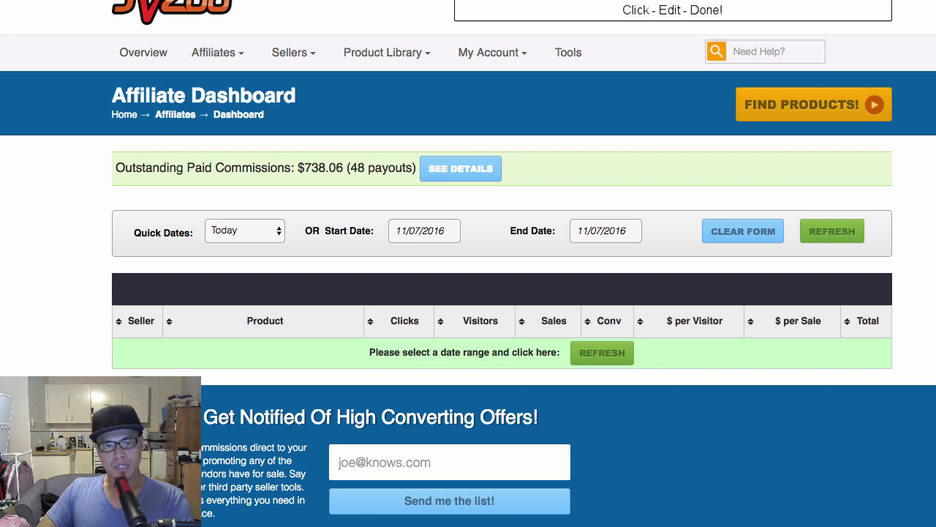
left_click(443, 231)
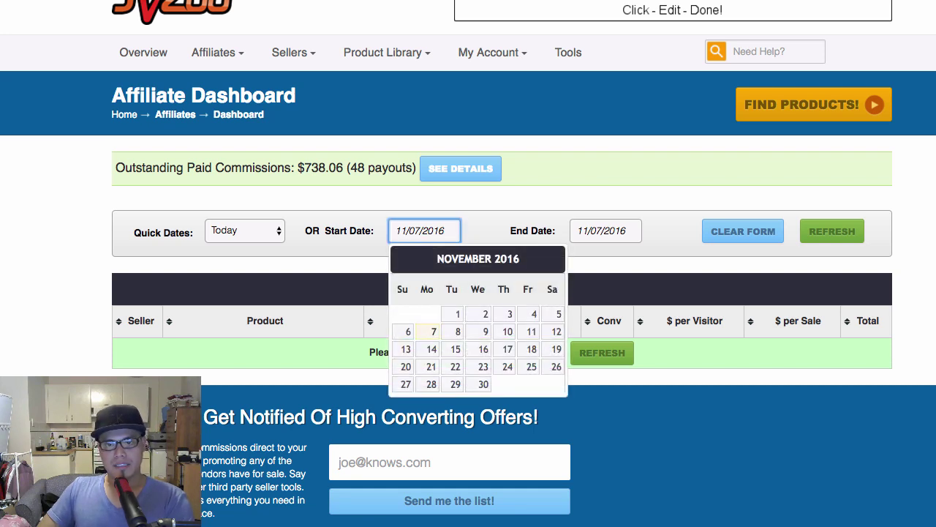
left_click(608, 230)
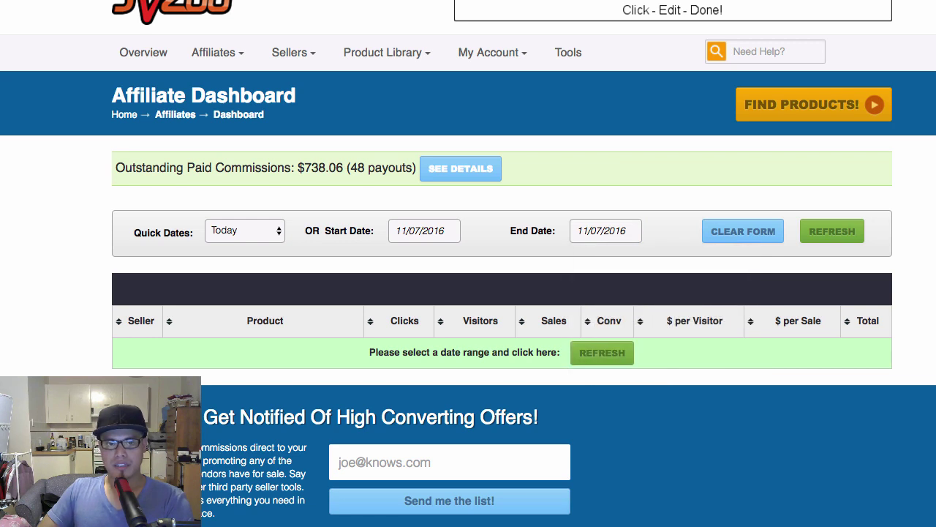
left_click(832, 231)
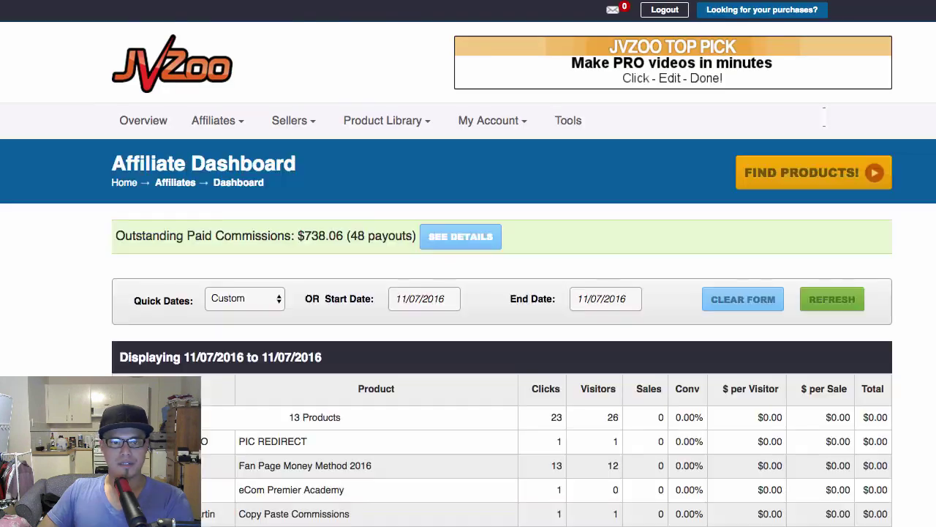
scroll(468, 293, "down", 2)
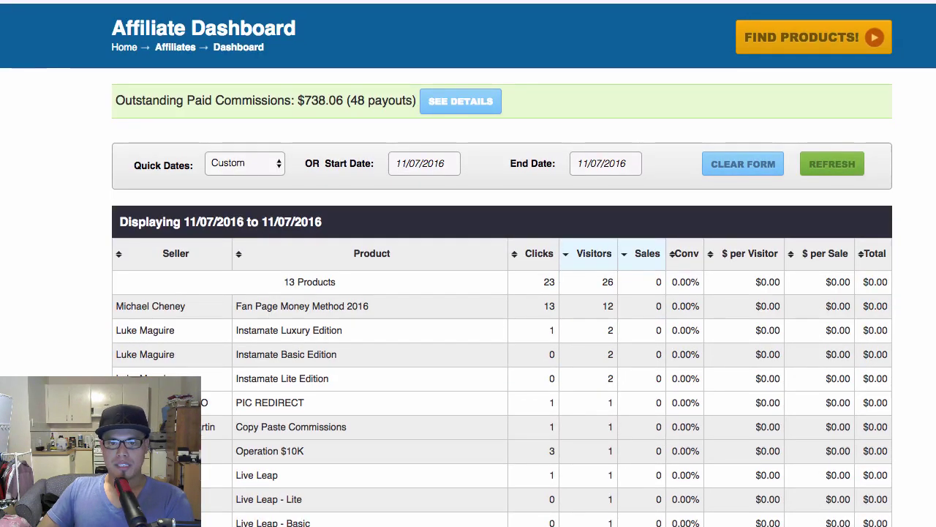
scroll(468, 293, "down", 2)
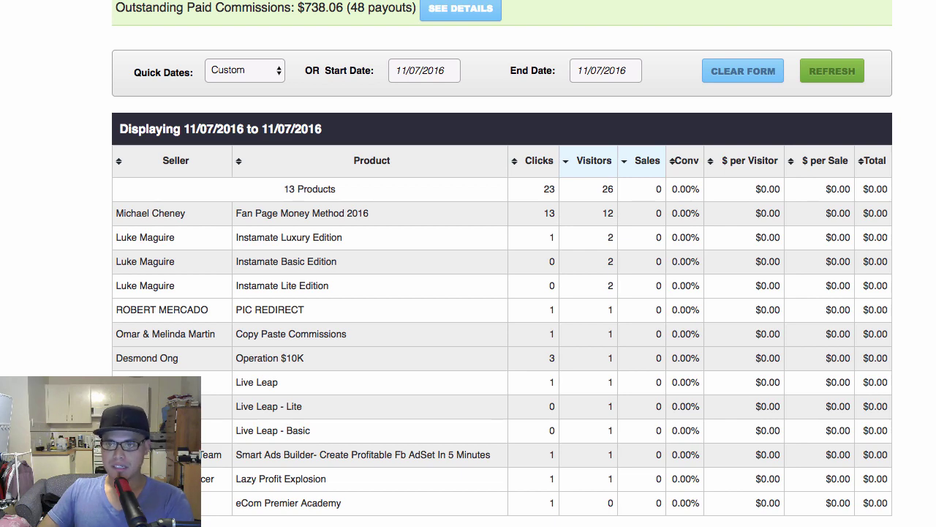
scroll(469, 293, "up", 2)
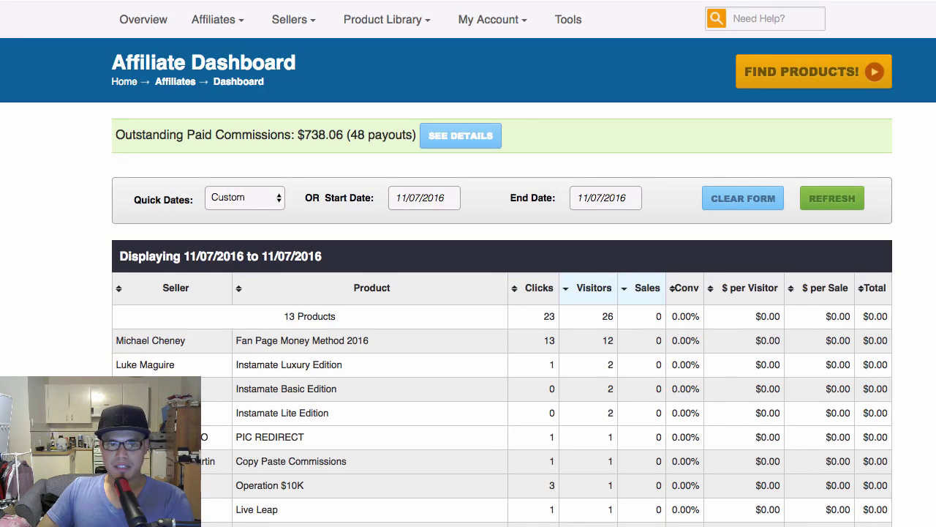
- Set the affiliate dashboard's quick date range to Yesterday and refresh the report
left_click(244, 197)
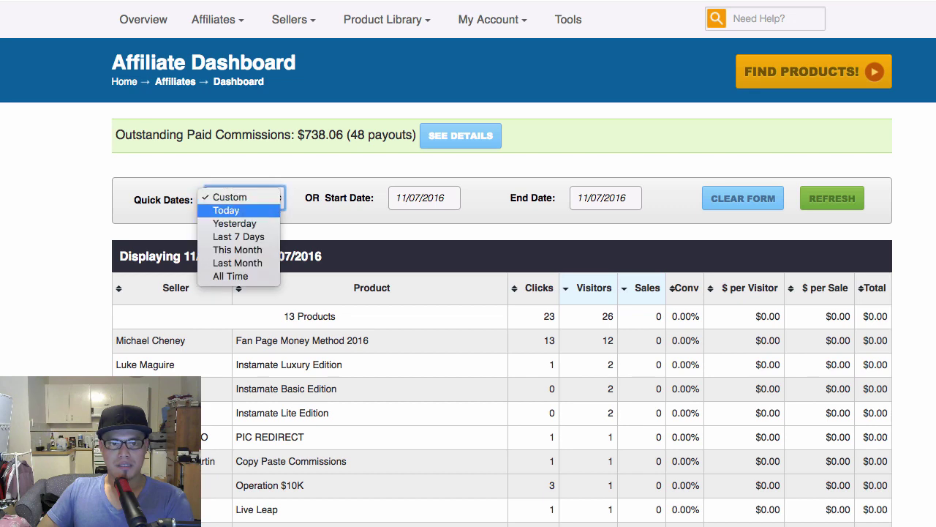
left_click(234, 223)
left_click(832, 198)
left_click(832, 198)
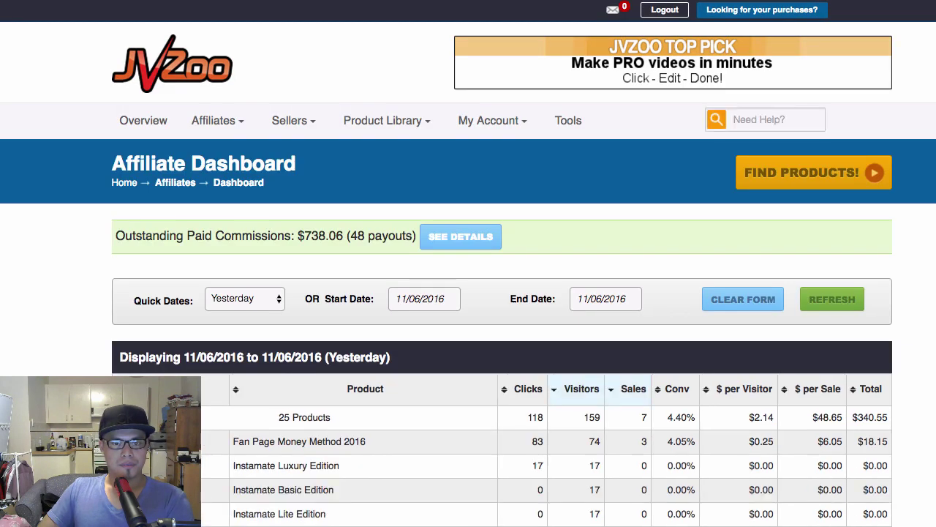
- Sort yesterday's product stats by Total, highest first, and highlight the totals of eCom Premier Academy 5 Pay and FB Money Templates
scroll(468, 292, "down", 5)
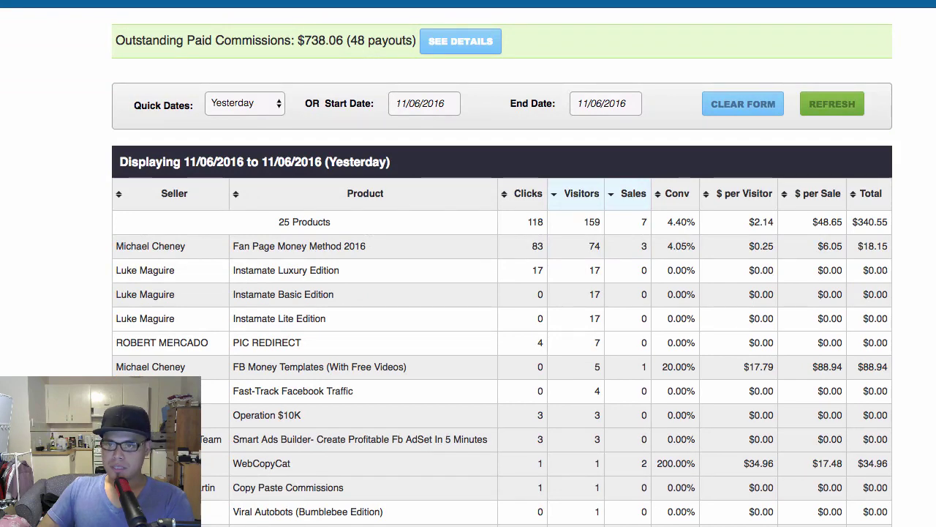
left_click(869, 193)
left_click(870, 193)
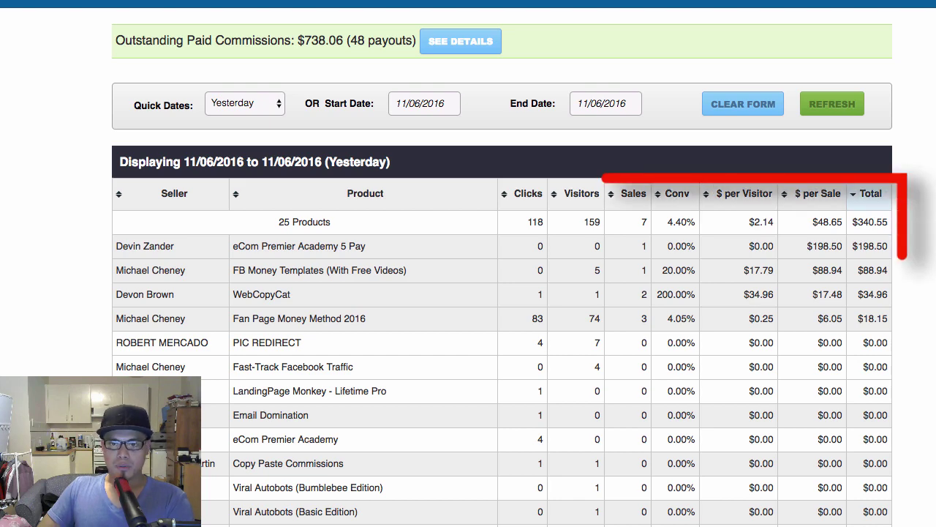
left_click_drag(853, 246, 888, 245)
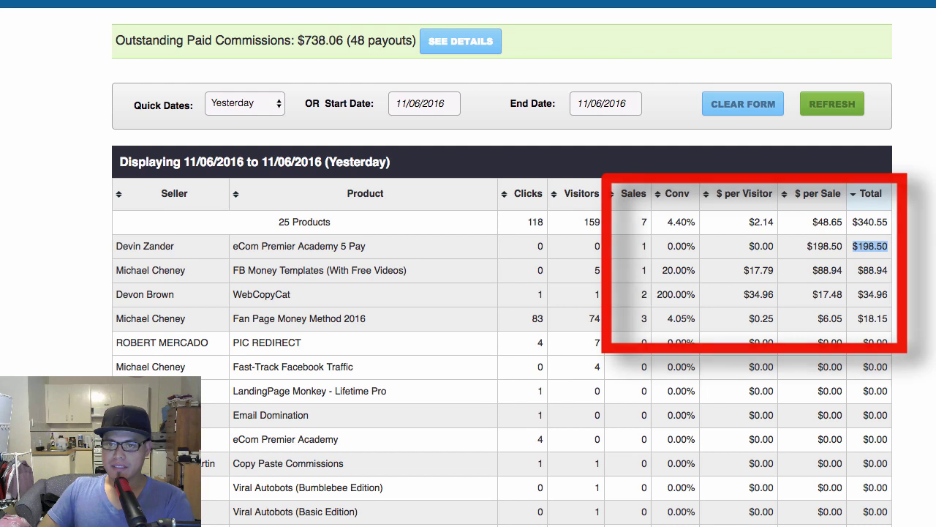
left_click(870, 246)
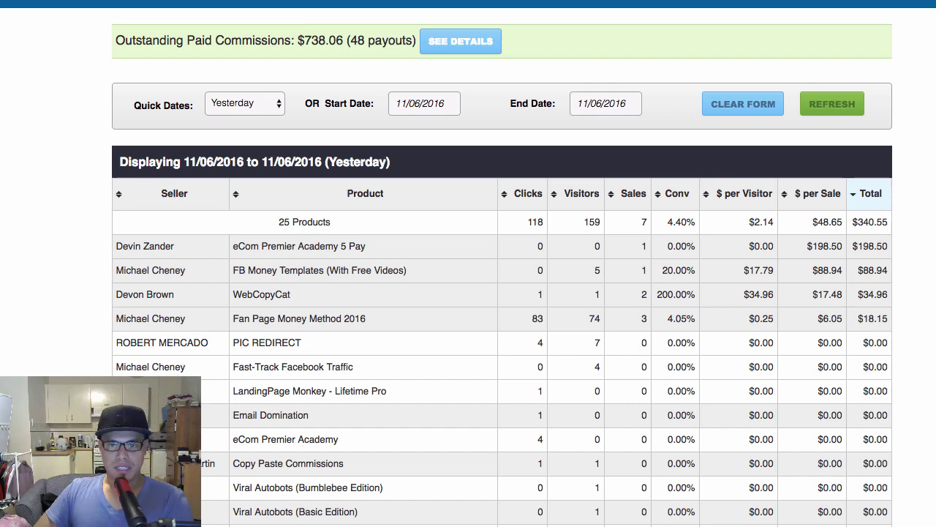
double_click(644, 270)
left_click_drag(858, 270, 888, 270)
left_click(891, 98)
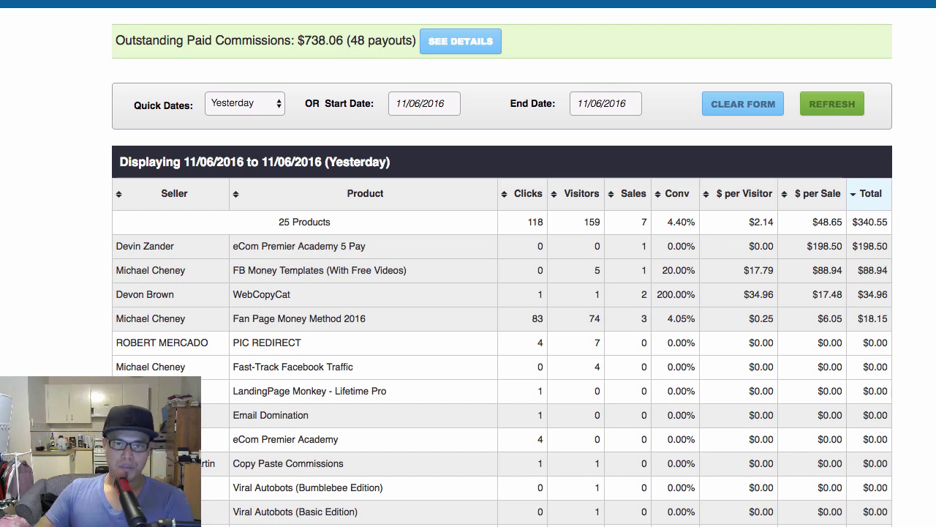
- Highlight the outstanding paid commissions line and yesterday's overall earnings total on the affiliate dashboard
scroll(468, 263, "up", 3)
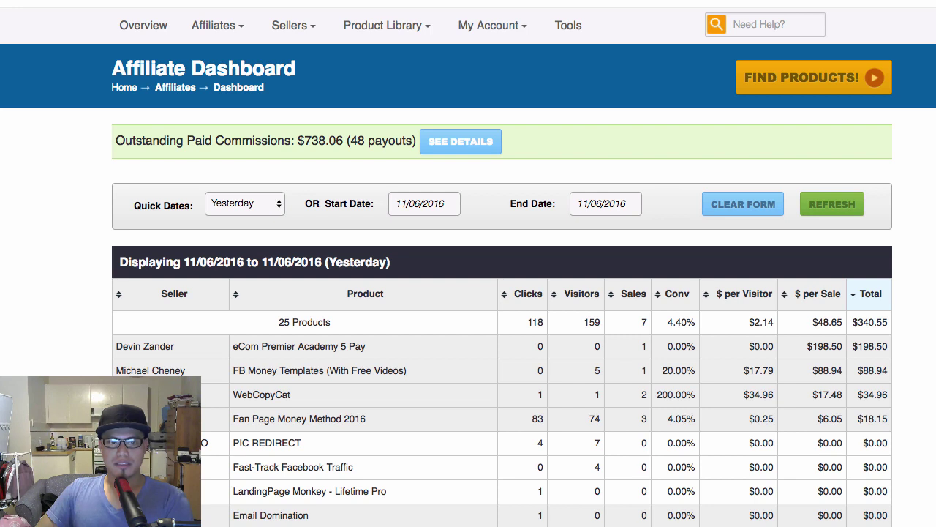
left_click_drag(116, 141, 417, 140)
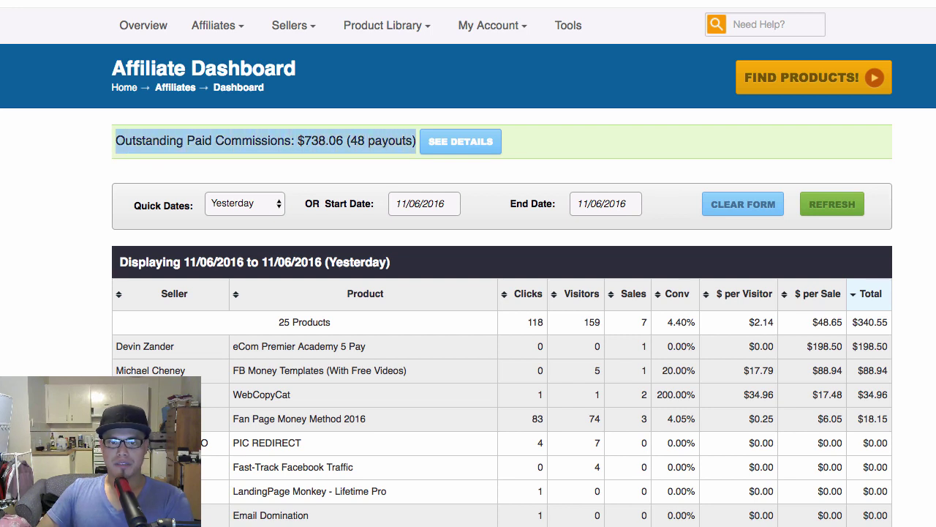
left_click(858, 322)
left_click_drag(859, 322, 888, 346)
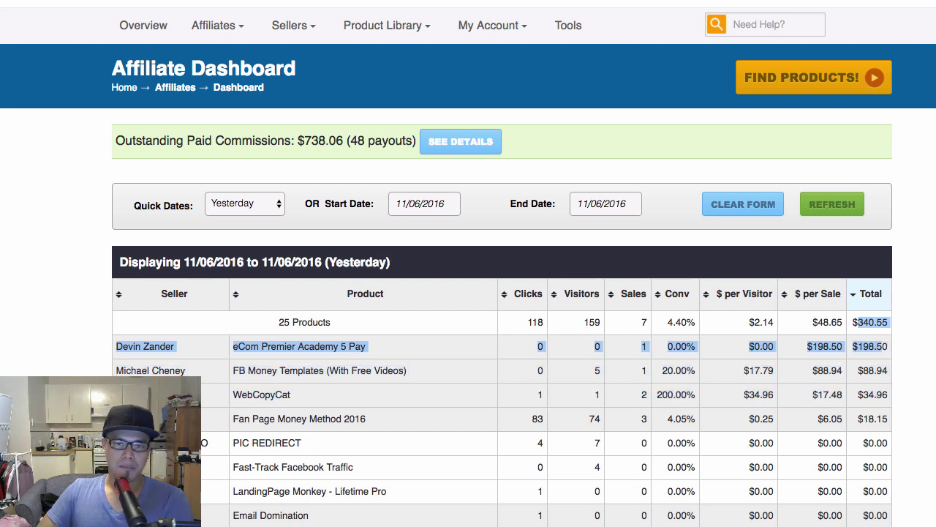
left_click(882, 346)
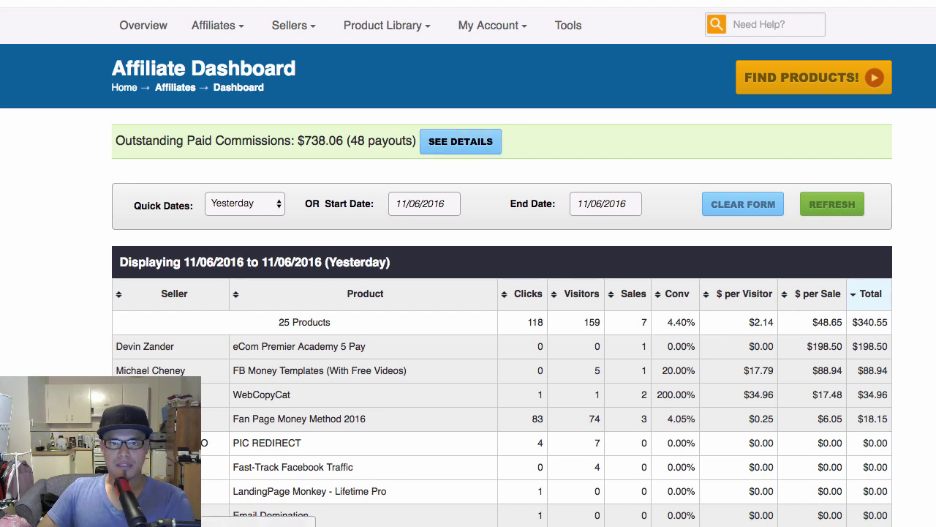
- Open the details of the outstanding commissions and highlight the Total Owed amounts for all vendors
left_click(461, 141)
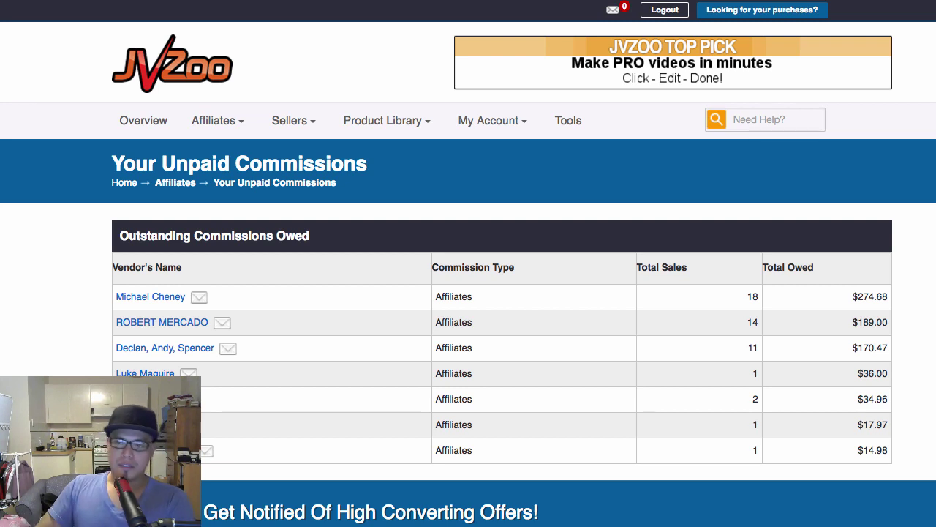
left_click_drag(853, 296, 875, 398)
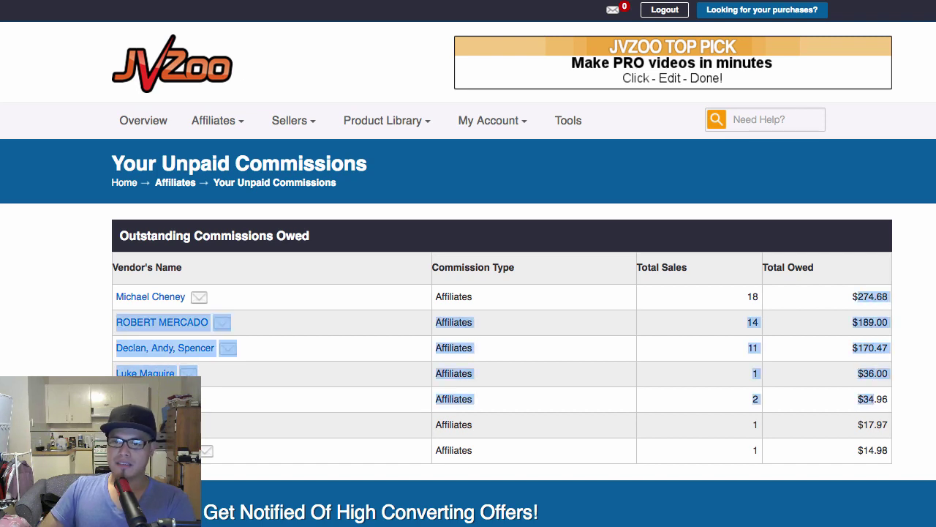
left_click(853, 296)
left_click_drag(853, 296, 888, 450)
left_click(888, 450)
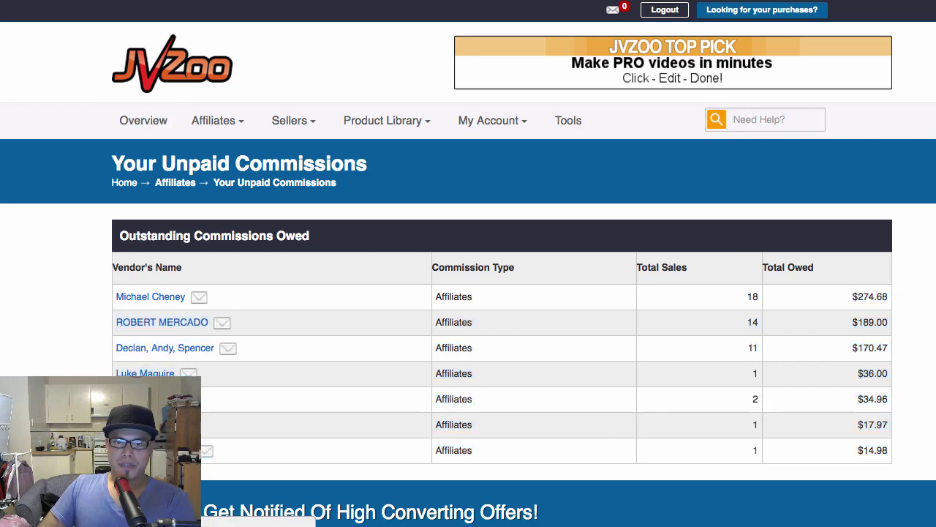
- Return to the account overview and review the seller and affiliate snapshots for today and yesterday
left_click(144, 120)
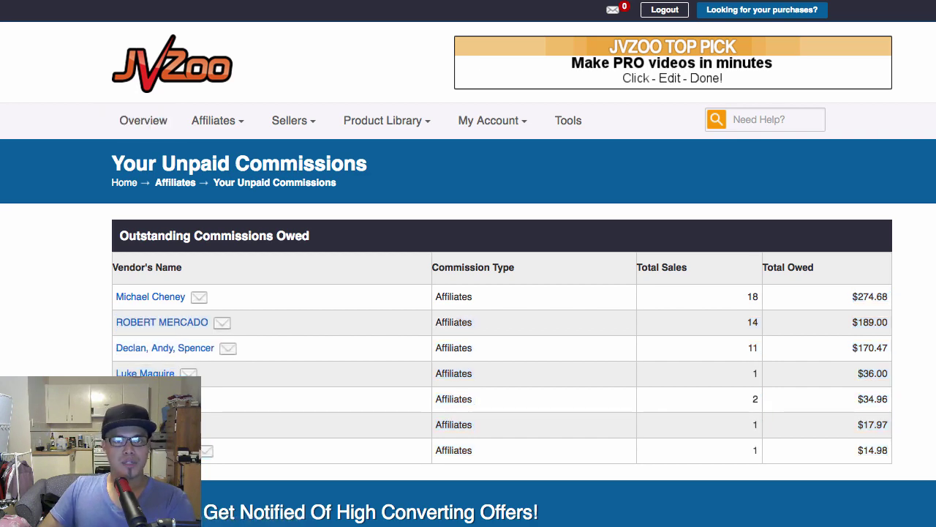
scroll(468, 263, "down", 5)
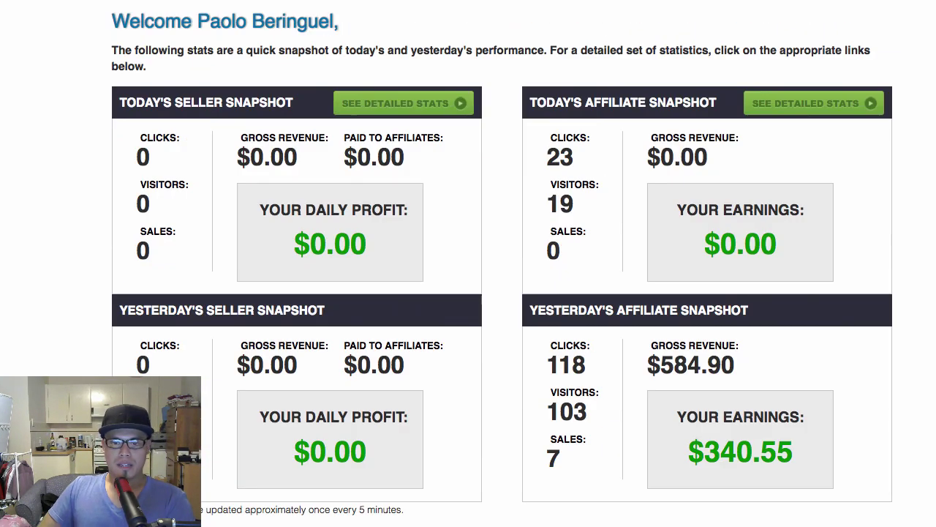
scroll(469, 263, "up", 1)
scroll(468, 264, "up", 1)
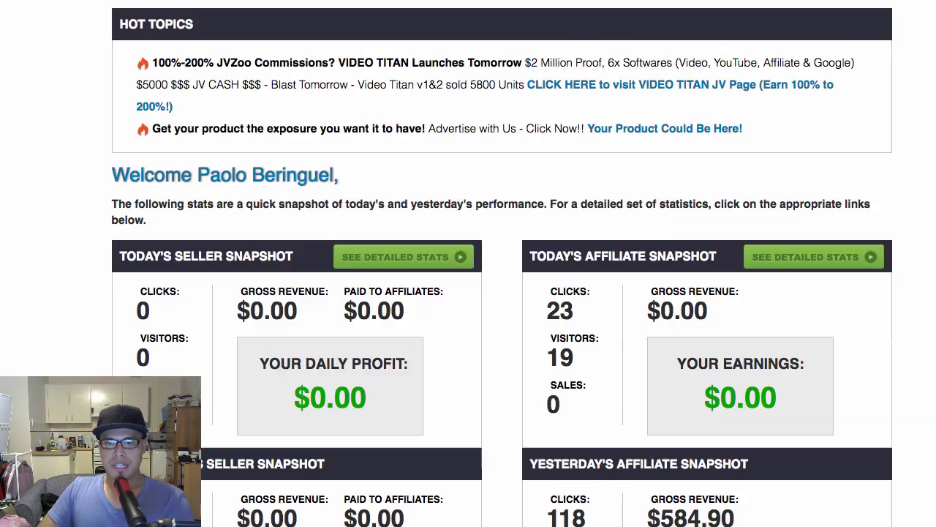
scroll(469, 263, "down", 2)
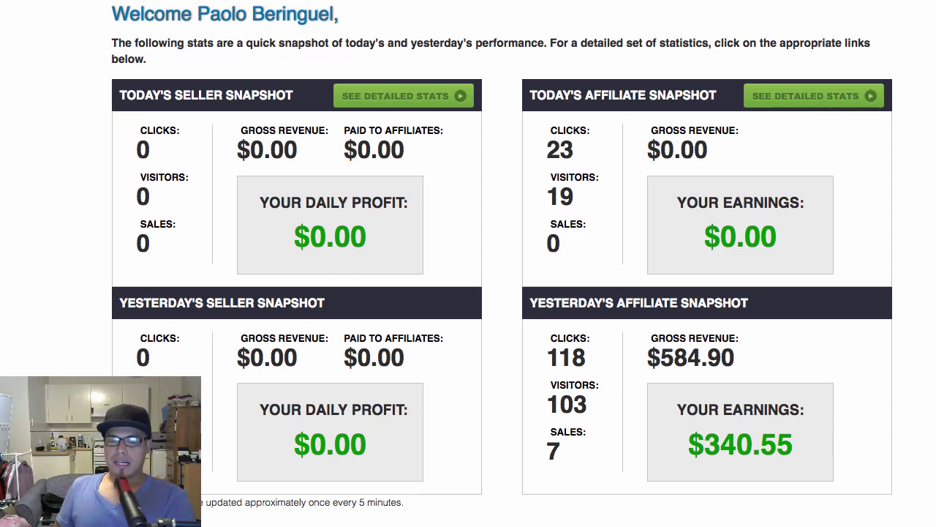
scroll(501, 263, "down", 2)
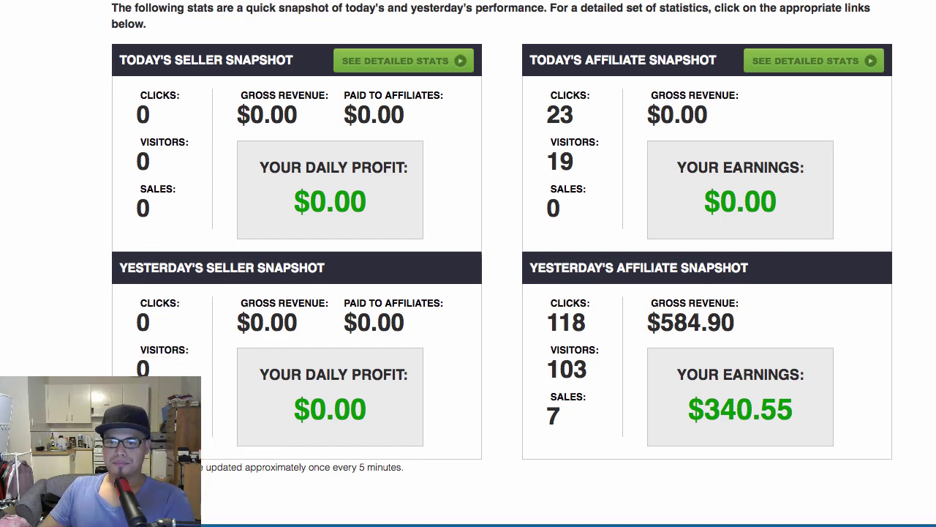
scroll(502, 264, "up", 2)
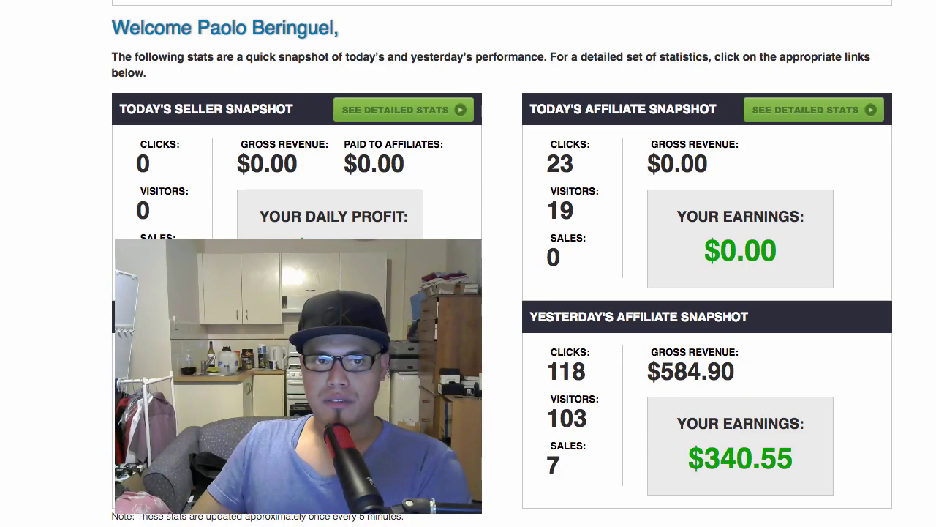